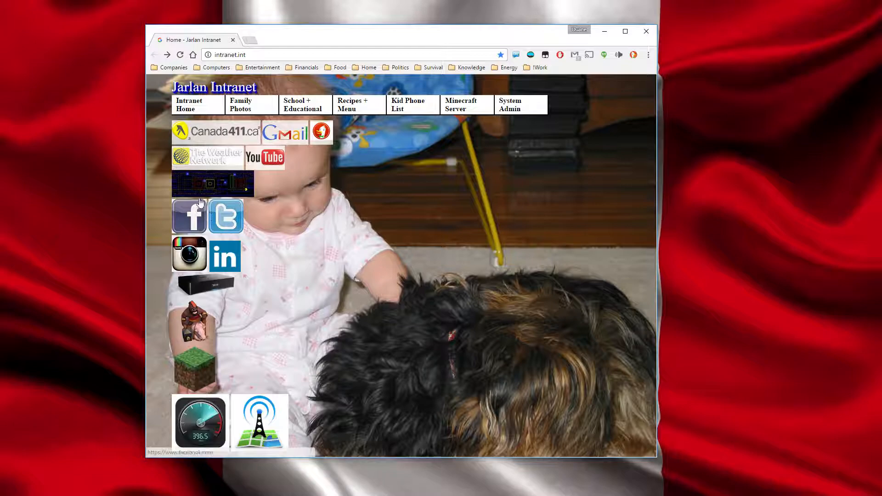
Move the intranet browser window aside and examine the ESXi host's summary, including its hard-drive and SSD datastores.
{"action": "left_click_drag", "start_coordinate": [451, 40], "coordinate": [331, 26]}
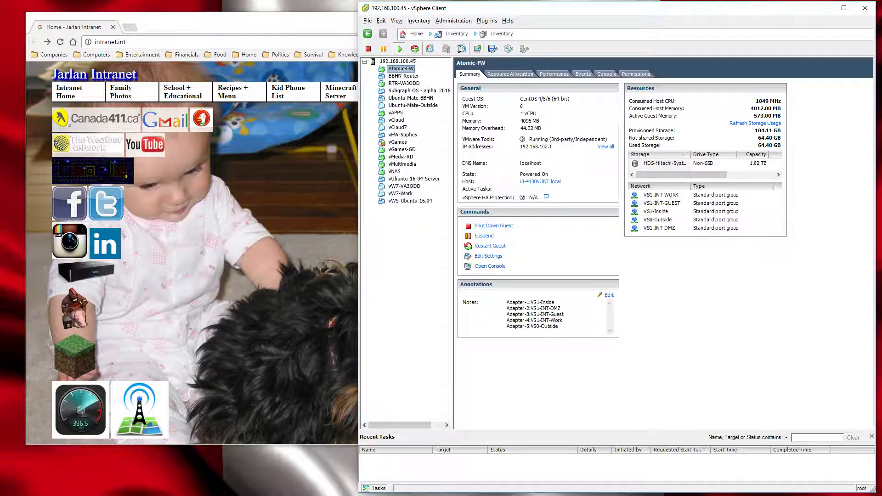
{"action": "left_click", "coordinate": [398, 61]}
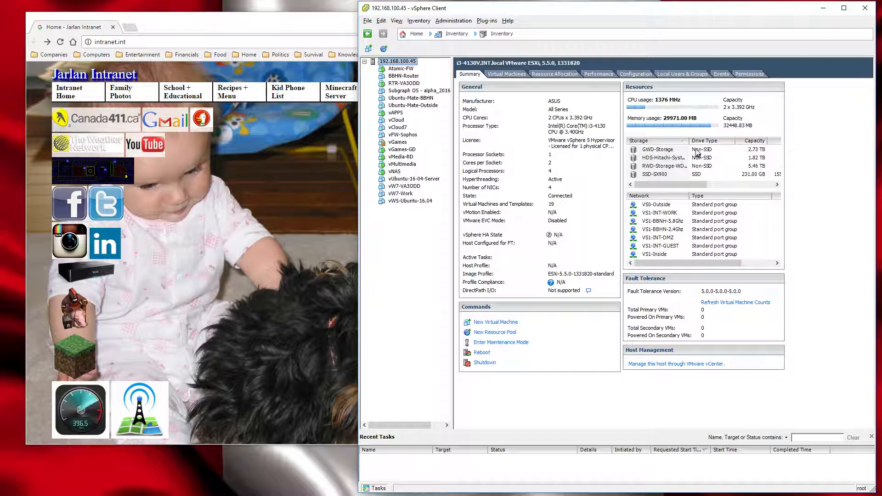
{"action": "left_click", "coordinate": [716, 166]}
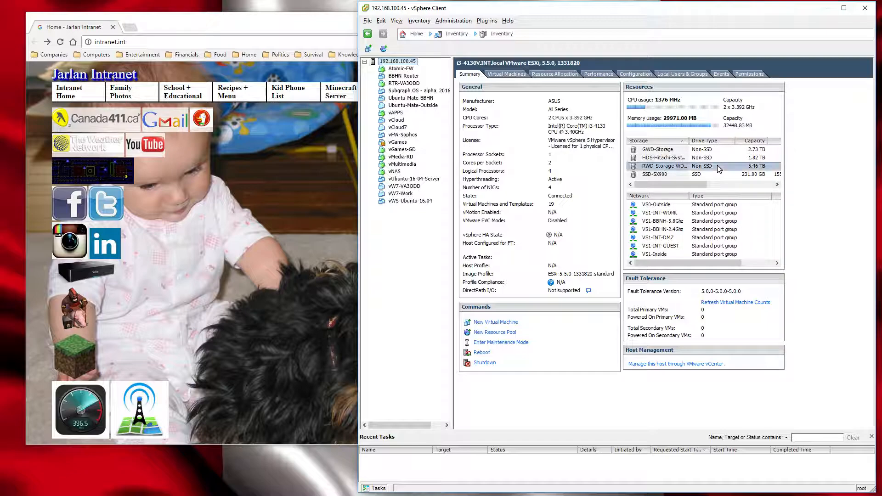
{"action": "left_click", "coordinate": [716, 149]}
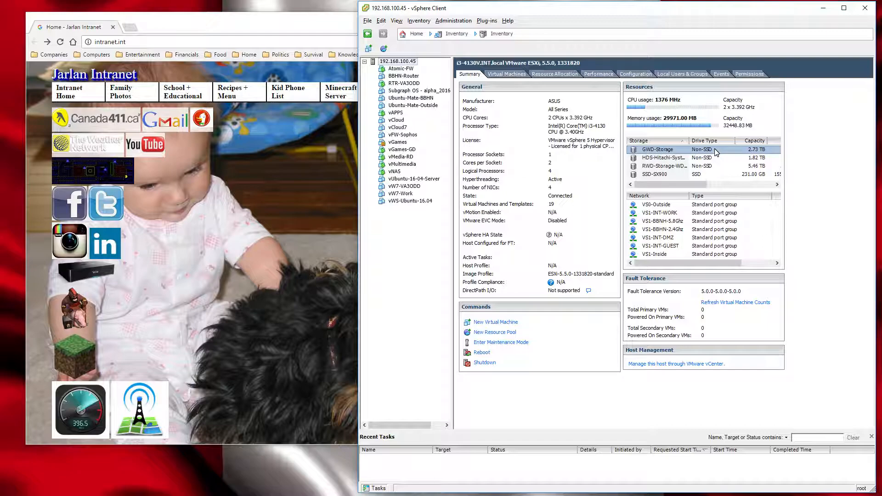
{"action": "left_click", "coordinate": [709, 159]}
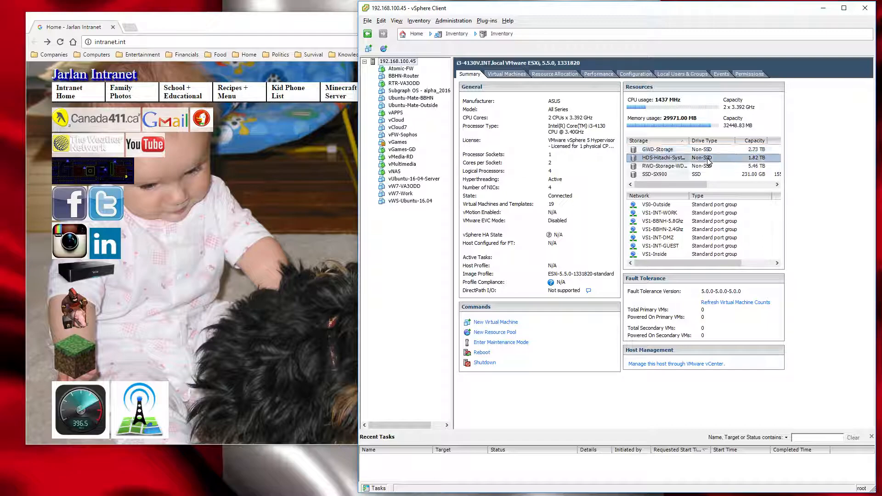
{"action": "left_click", "coordinate": [679, 175]}
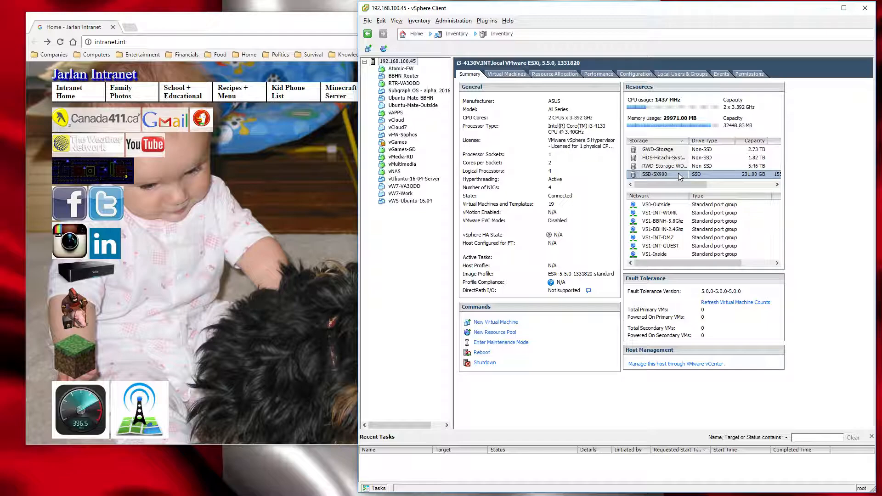
{"action": "left_click", "coordinate": [651, 175]}
{"action": "left_click", "coordinate": [658, 161]}
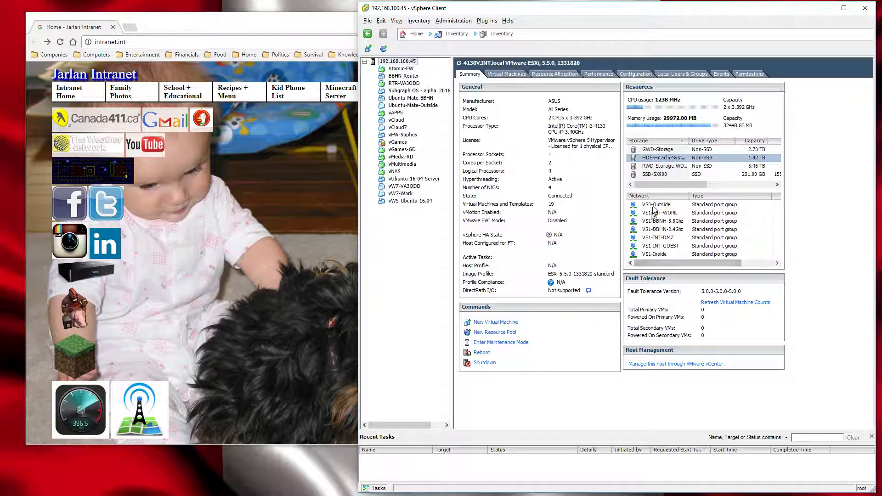
Examine the ESXi host's network port groups, including VS0-Outside, VS1-INT-GUEST and VS1-INT-WORK.
{"action": "left_click", "coordinate": [655, 205]}
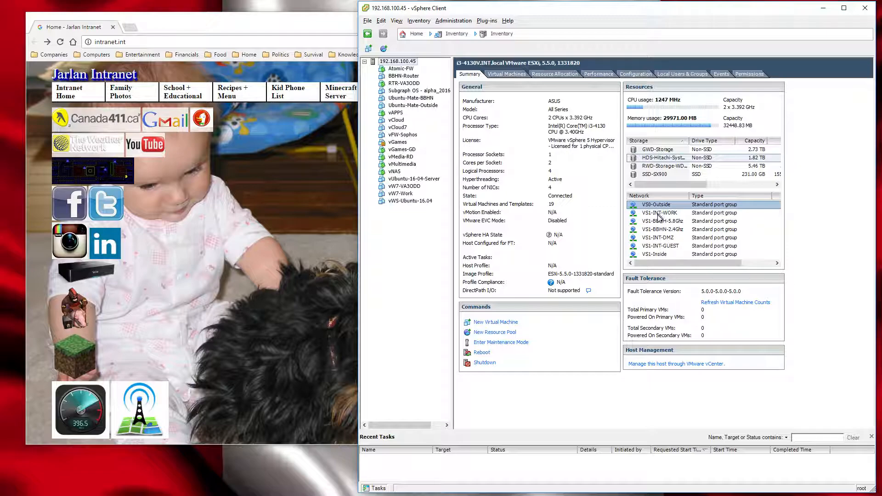
{"action": "left_click", "coordinate": [656, 247]}
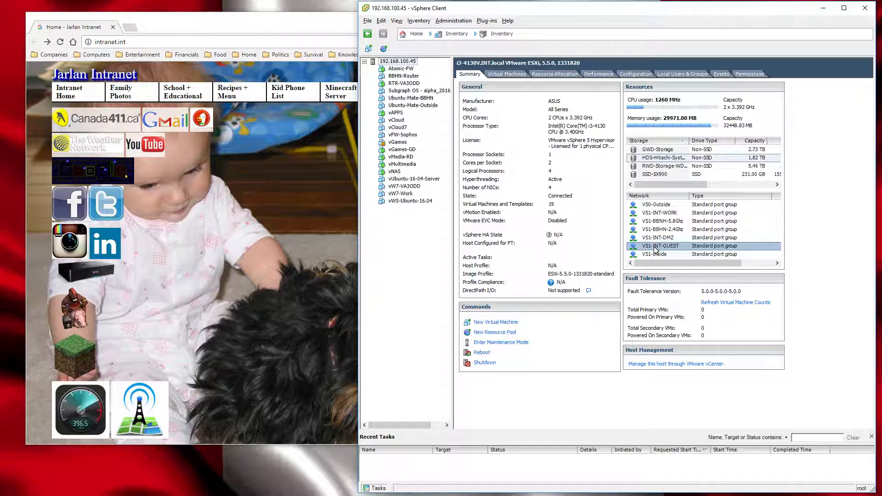
{"action": "left_click", "coordinate": [667, 205]}
{"action": "left_click", "coordinate": [666, 214]}
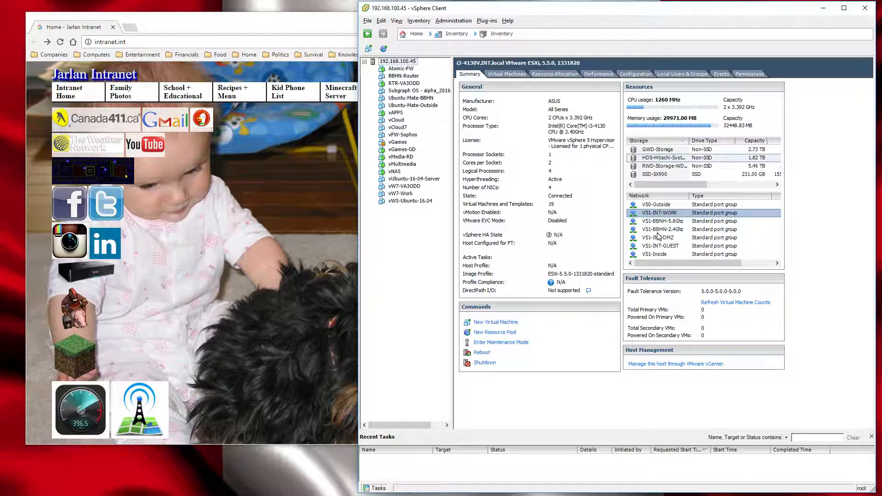
{"action": "left_click", "coordinate": [658, 204]}
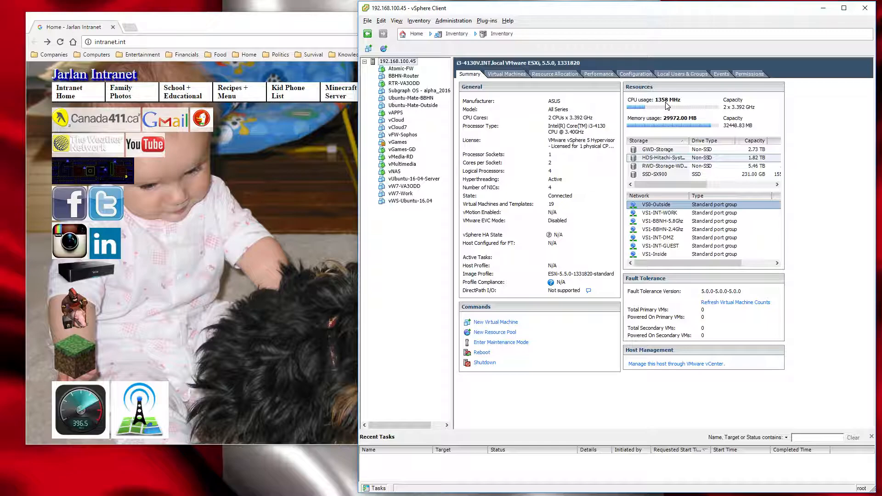
Review the Atomic-FW virtual machine's summary and its guest, work and DMZ networks.
{"action": "left_click", "coordinate": [402, 69]}
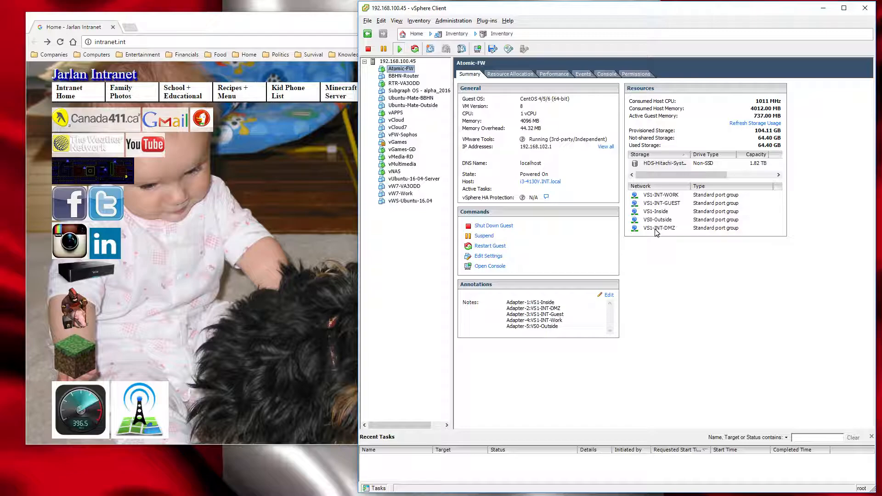
{"action": "left_click", "coordinate": [665, 204]}
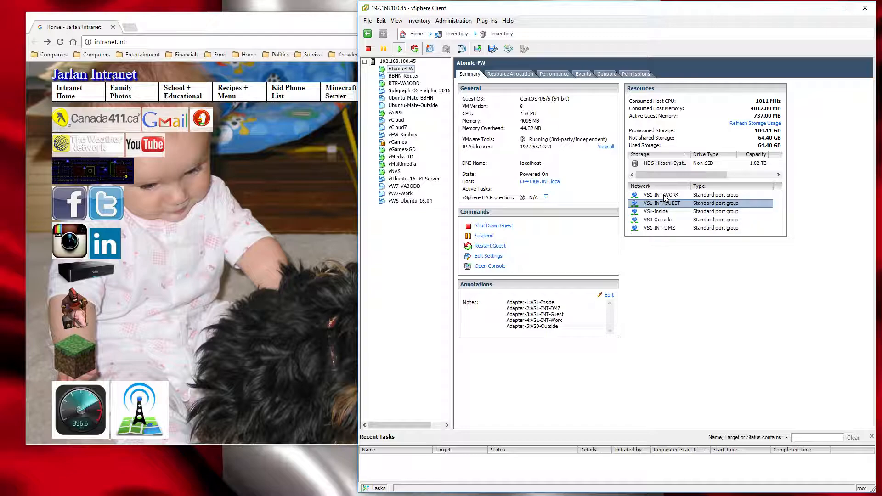
{"action": "left_click", "coordinate": [665, 196]}
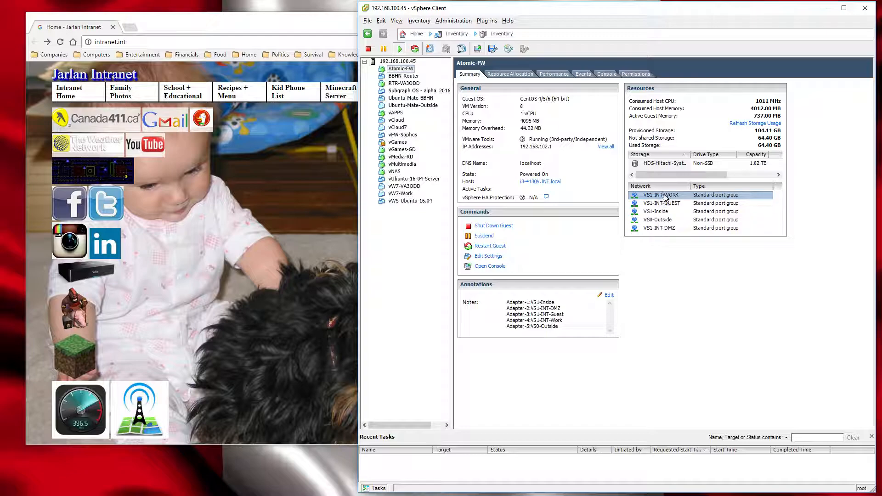
{"action": "left_click", "coordinate": [660, 230]}
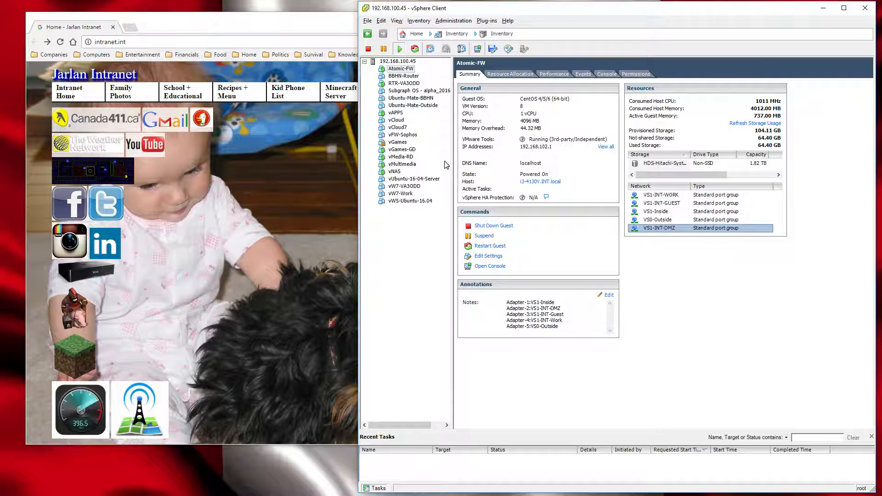
Compare the summaries of the vGames-GD, vAPPS and vGames virtual machines, finishing on the Atomic-FW summary.
{"action": "left_click", "coordinate": [398, 151]}
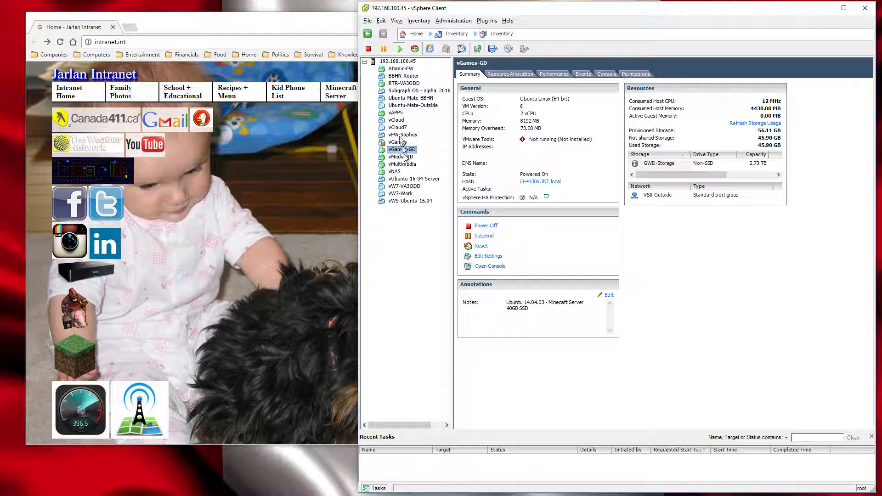
{"action": "left_click", "coordinate": [395, 113]}
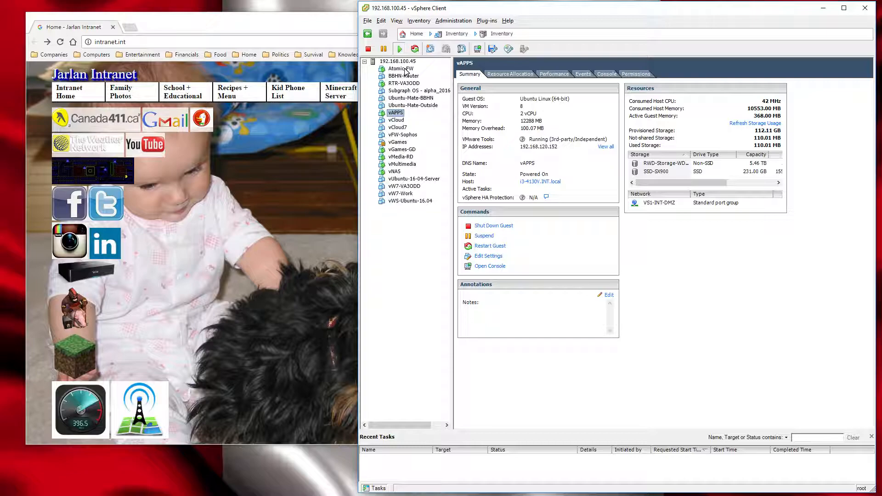
{"action": "left_click", "coordinate": [397, 114]}
{"action": "key", "text": "Return"}
{"action": "left_click", "coordinate": [381, 151]}
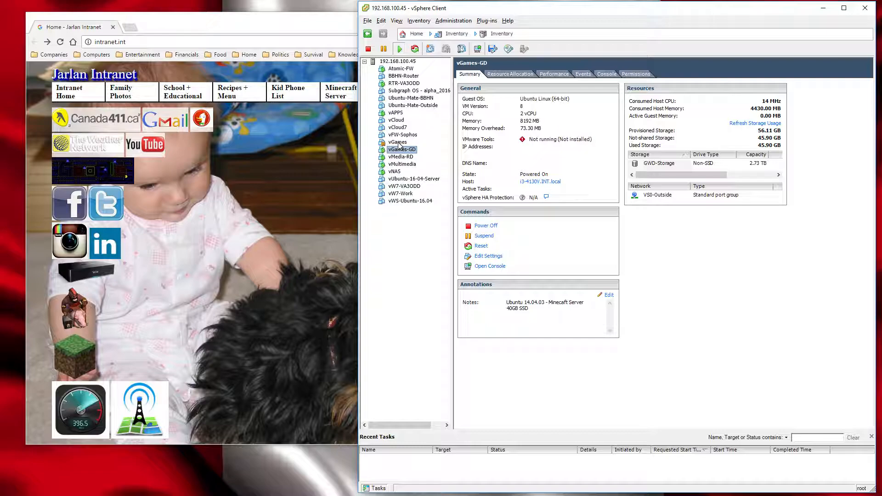
{"action": "left_click", "coordinate": [397, 143]}
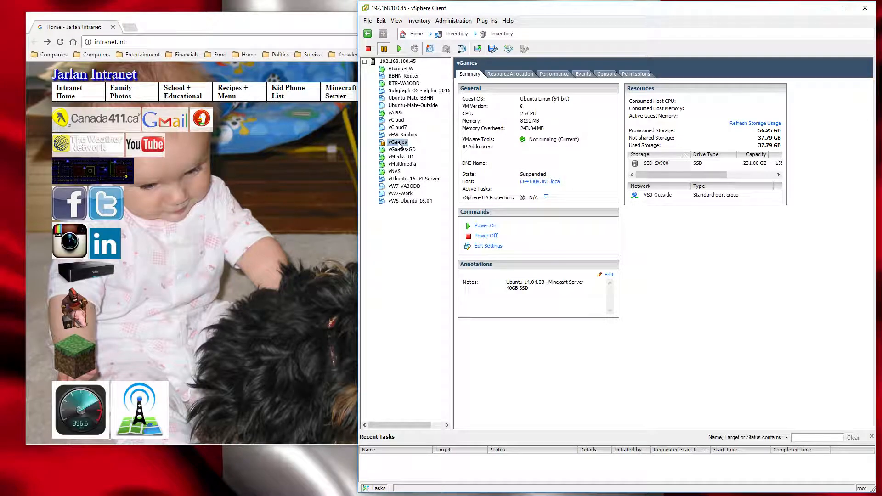
{"action": "left_click", "coordinate": [392, 68]}
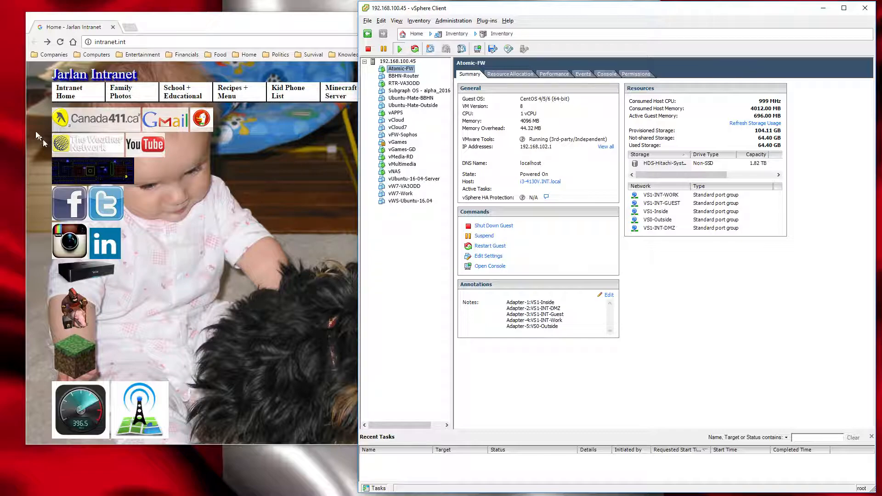
Switch to the intranet site in the browser and open the Sophos firewall's login page from the System Admin page.
{"action": "left_click", "coordinate": [76, 96]}
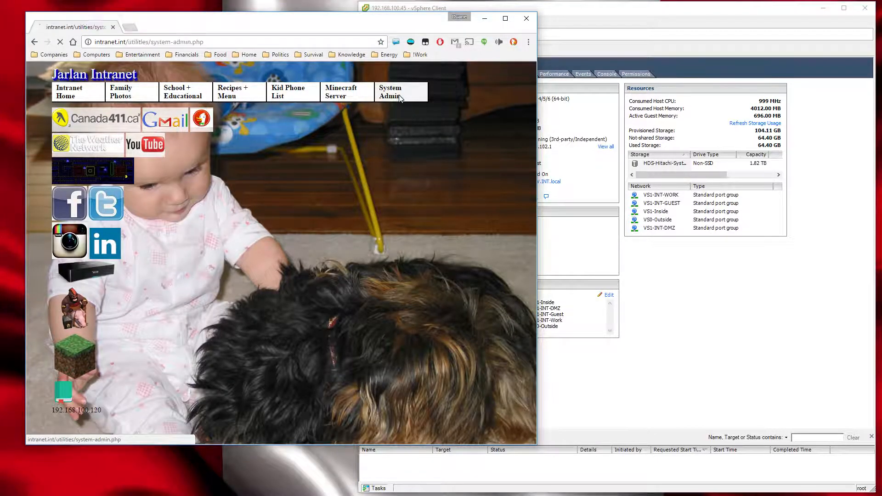
{"action": "left_click", "coordinate": [397, 98]}
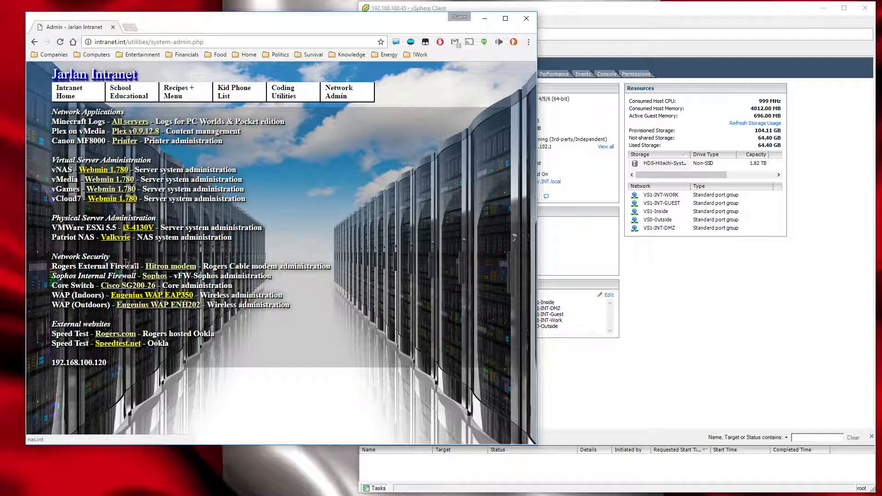
{"action": "left_click", "coordinate": [154, 277]}
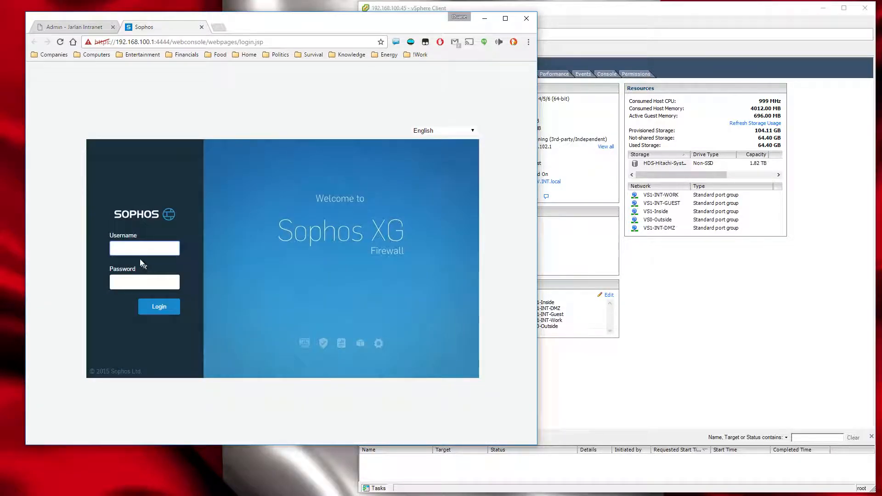
Log in to the Sophos XG Firewall with the username admin and the account password.
{"action": "type", "text": "admin"}
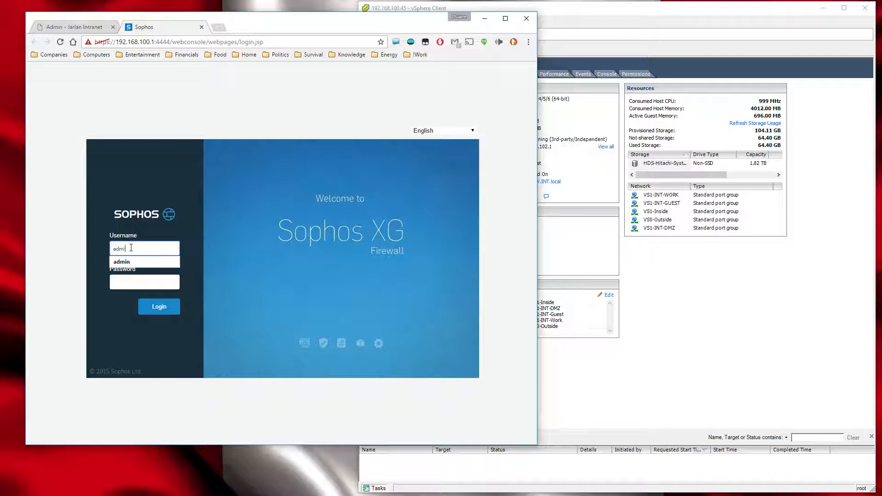
{"action": "key", "text": "Tab"}
{"action": "type", "text": "••••"}
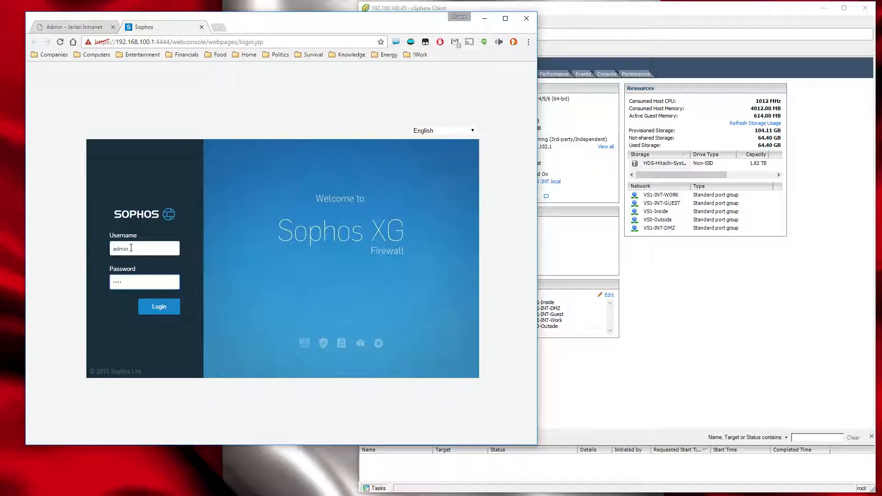
{"action": "type", "text": "•••••"}
{"action": "key", "text": "Return"}
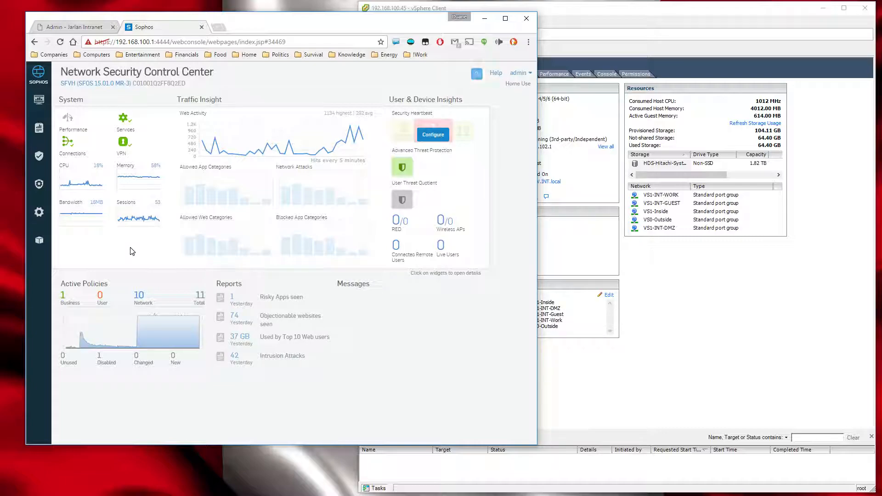
Widen the browser window showing the Network Security Control Center and reposition it over the desktop.
{"action": "left_click_drag", "start_coordinate": [275, 25], "coordinate": [449, 40]}
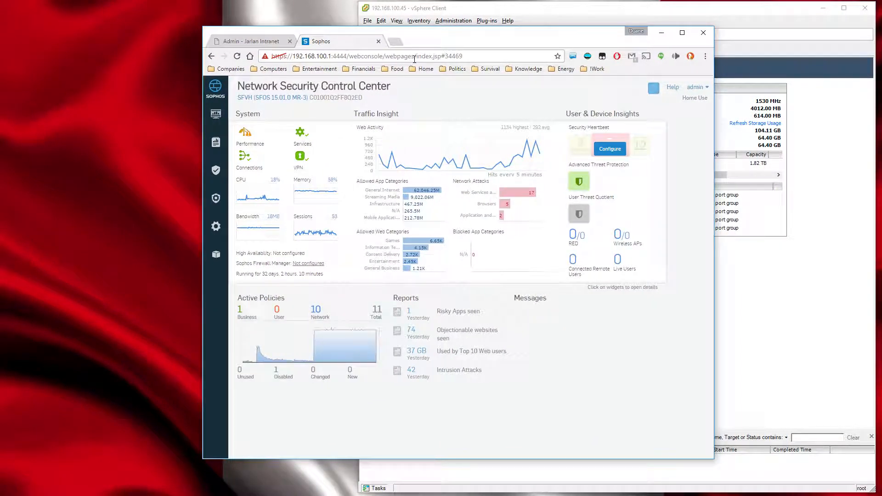
{"action": "left_click_drag", "start_coordinate": [203, 27], "coordinate": [51, 19]}
{"action": "left_click_drag", "start_coordinate": [295, 30], "coordinate": [403, 33]}
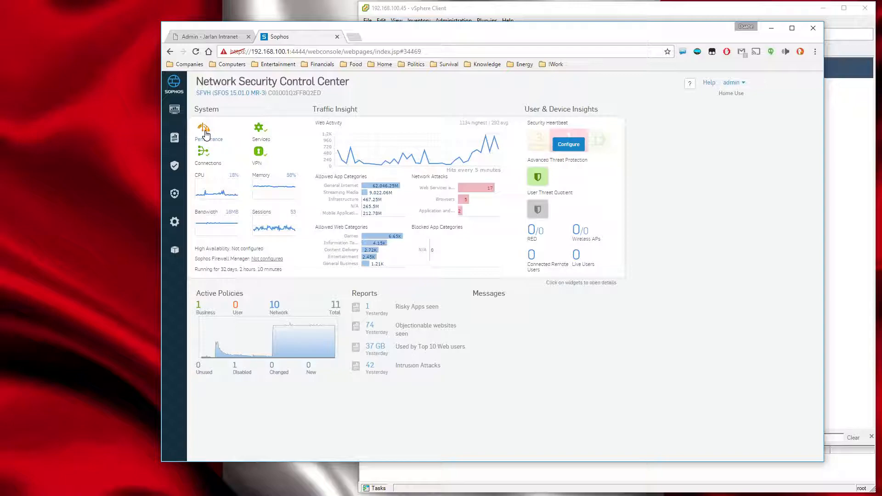
Glance at the vSphere Client, then view the Sophos system performance details and the CPU and memory graphs.
{"action": "left_click", "coordinate": [483, 10]}
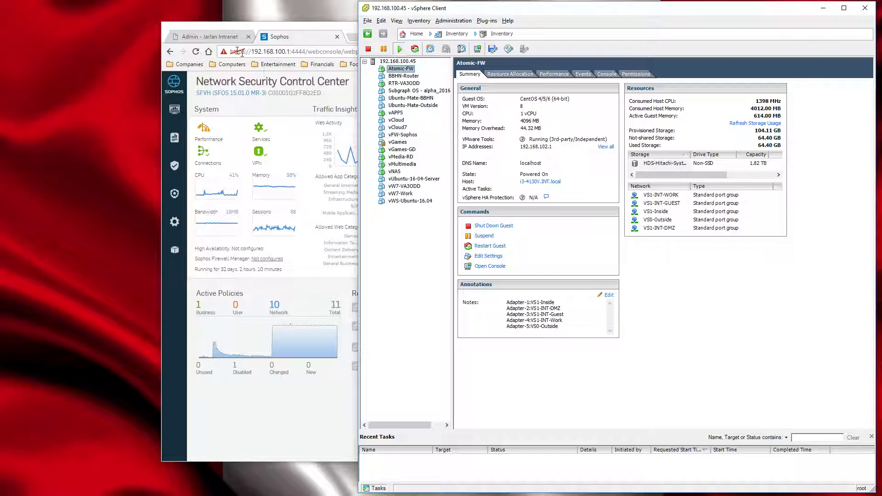
{"action": "left_click", "coordinate": [278, 40]}
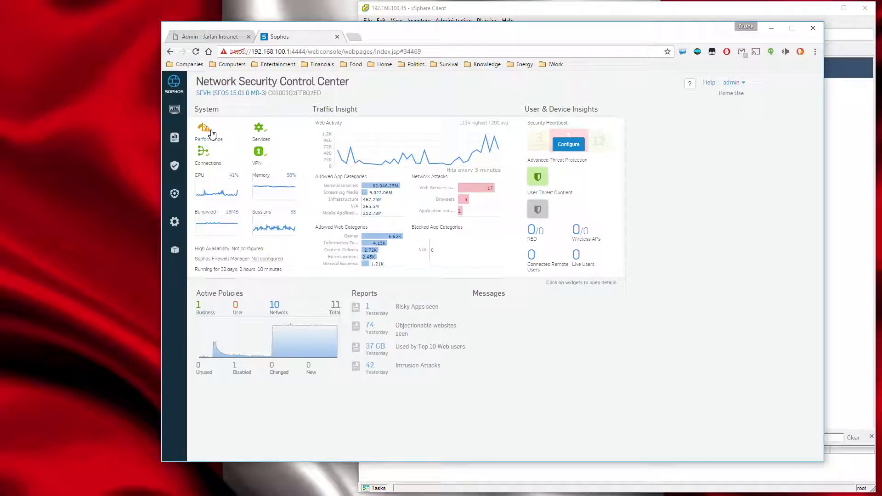
{"action": "left_click", "coordinate": [209, 129]}
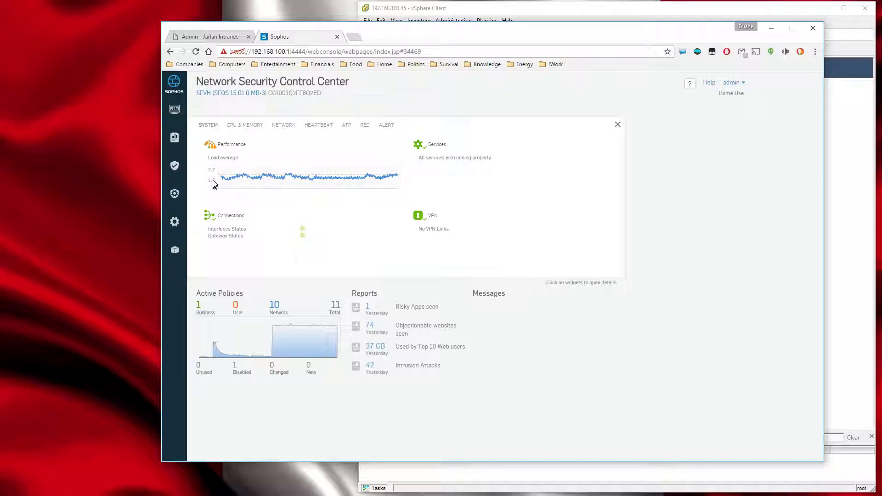
{"action": "mouse_move", "coordinate": [240, 179]}
{"action": "left_click", "coordinate": [250, 130]}
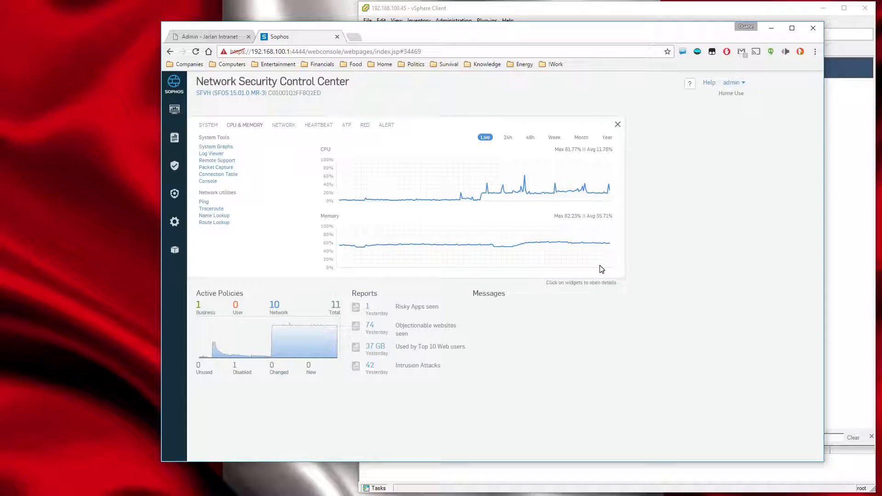
Check Atomic-FW's summary in the vSphere Client, then show the Sophos CPU and memory graphs for the past year.
{"action": "left_click", "coordinate": [864, 196]}
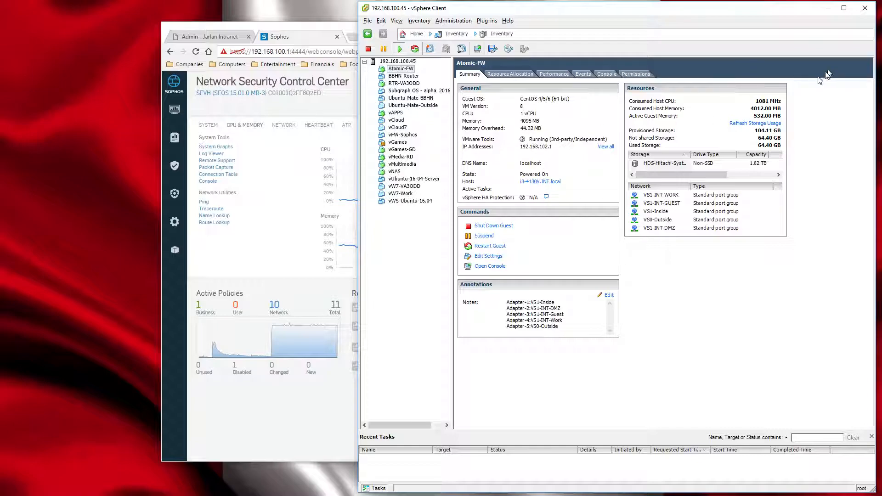
{"action": "left_click", "coordinate": [307, 44]}
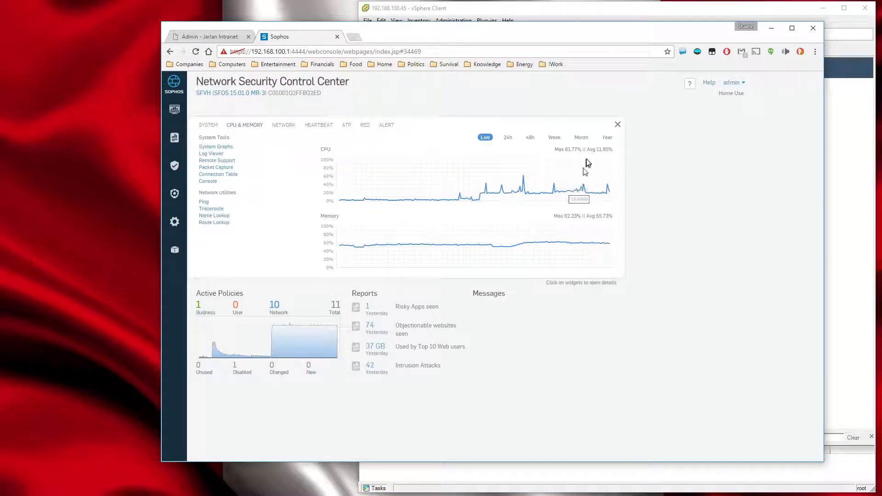
{"action": "left_click", "coordinate": [607, 137]}
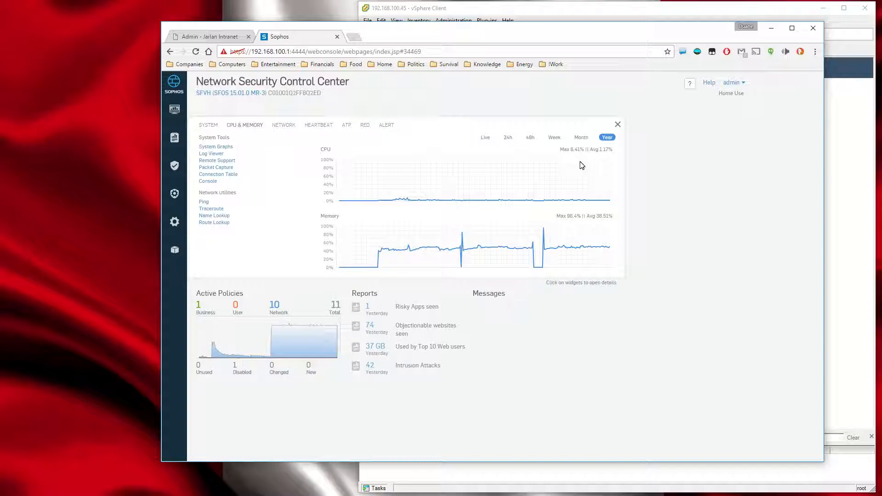
Return from the CPU and memory graphs to the Control Center overview and review its system and traffic insight widgets.
{"action": "mouse_move", "coordinate": [383, 255]}
{"action": "left_click", "coordinate": [354, 191]}
{"action": "left_click", "coordinate": [176, 113]}
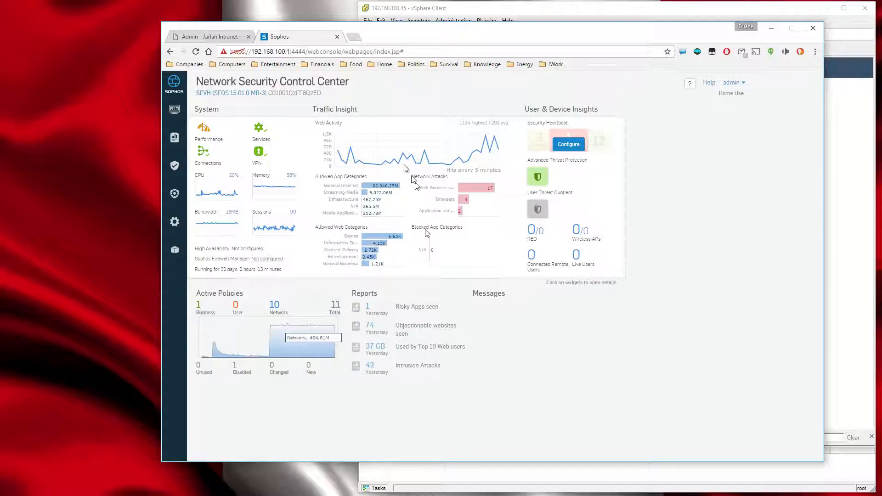
{"action": "mouse_move", "coordinate": [392, 187]}
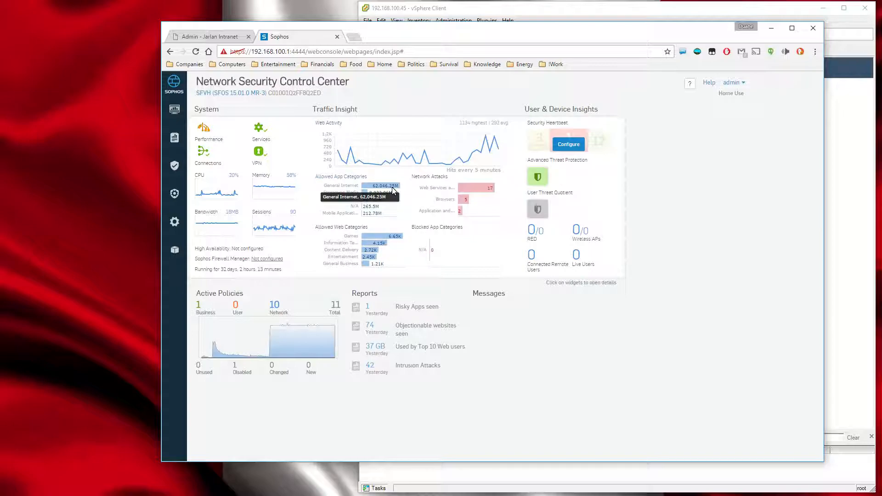
Review the available report categories, from Applications, Network & Threats and VPN through Compliance, Settings, Data Anonymization and Log Viewer.
{"action": "left_click", "coordinate": [173, 140]}
{"action": "mouse_move", "coordinate": [206, 109]}
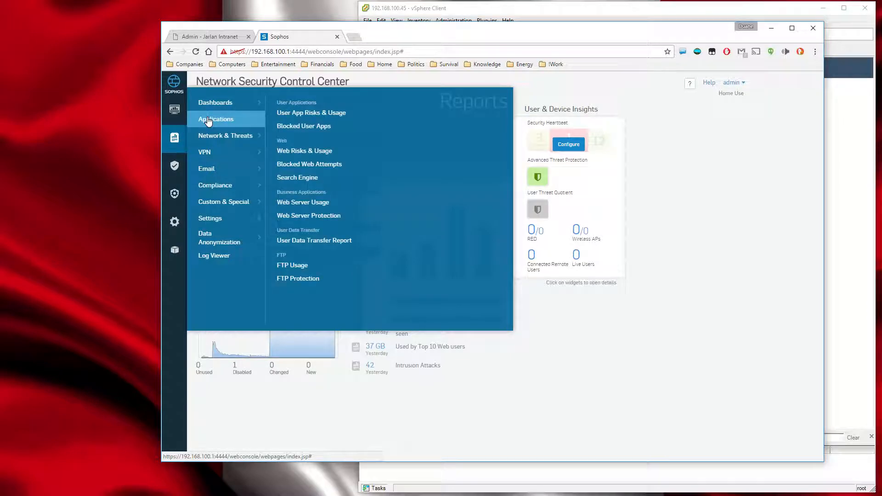
{"action": "mouse_move", "coordinate": [208, 138]}
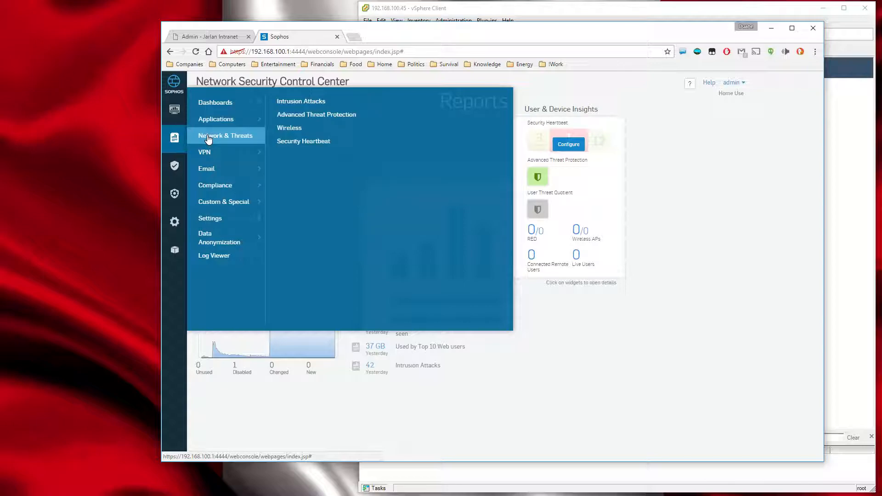
{"action": "mouse_move", "coordinate": [205, 157]}
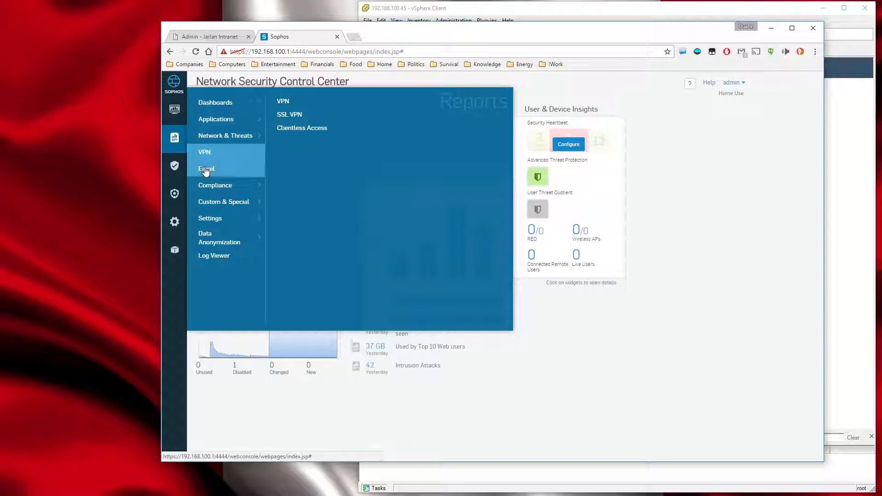
{"action": "mouse_move", "coordinate": [212, 190]}
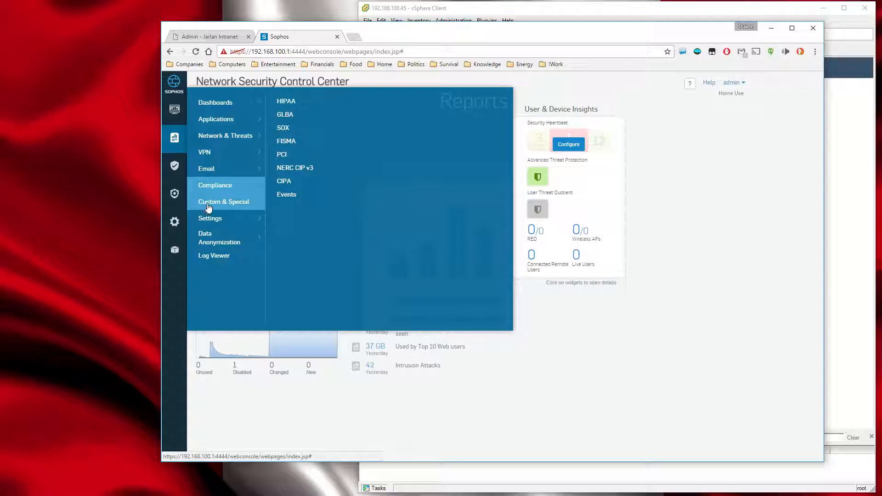
{"action": "mouse_move", "coordinate": [213, 206]}
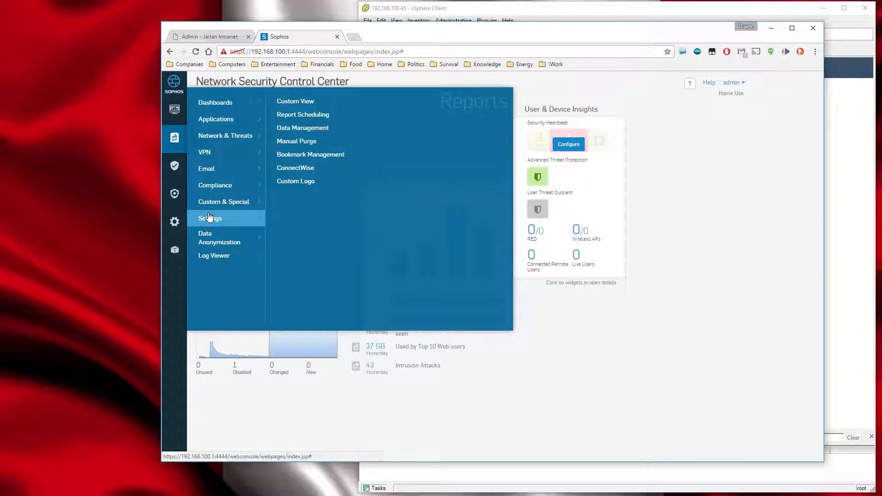
{"action": "mouse_move", "coordinate": [212, 237]}
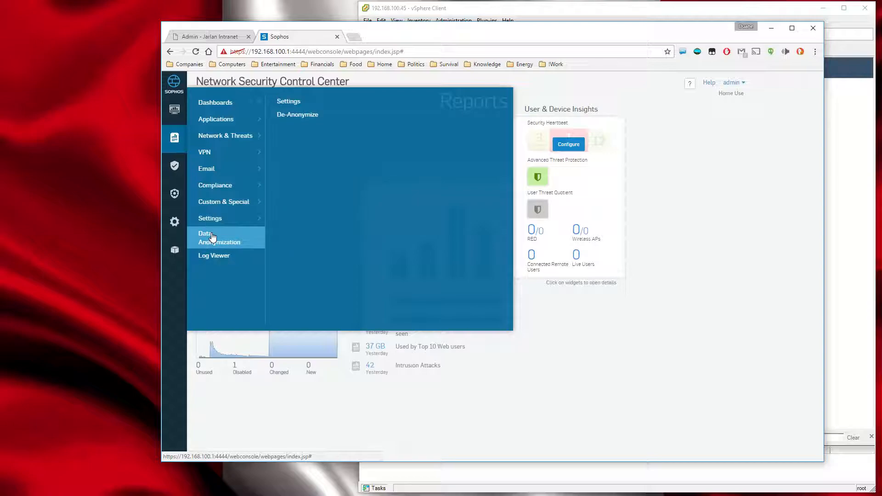
{"action": "mouse_move", "coordinate": [211, 262]}
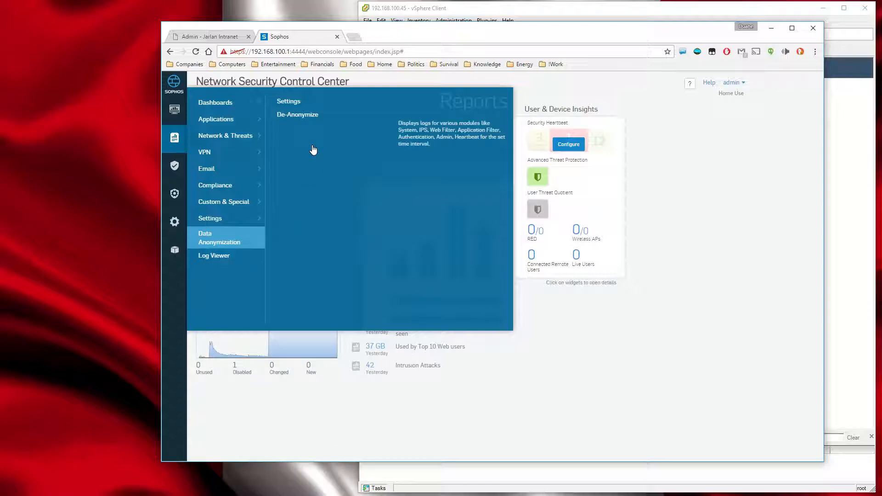
Check Atomic-FW's provisioned storage in the vSphere Client, then return to the Sophos Control Center in the browser.
{"action": "left_click", "coordinate": [485, 10]}
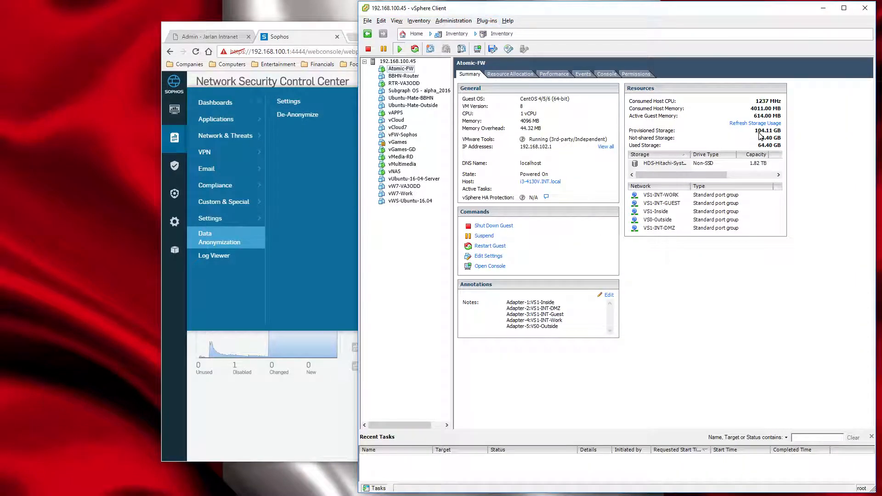
{"action": "mouse_move", "coordinate": [758, 136]}
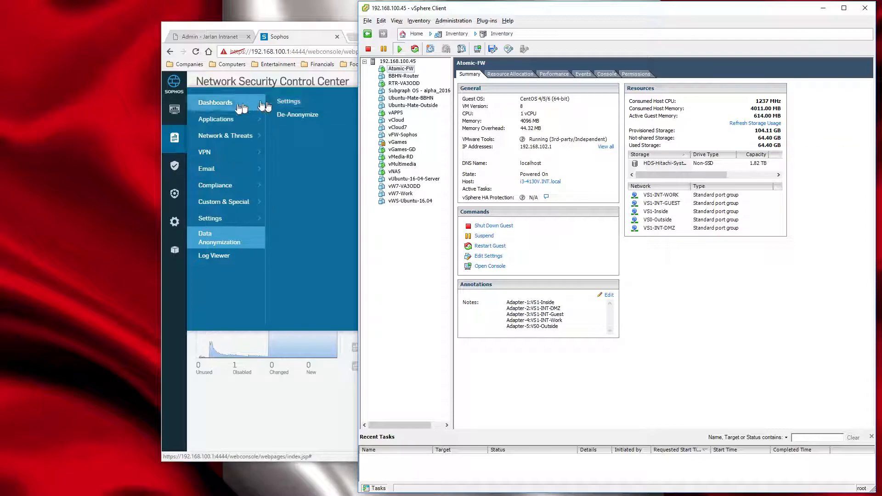
{"action": "left_click", "coordinate": [223, 403]}
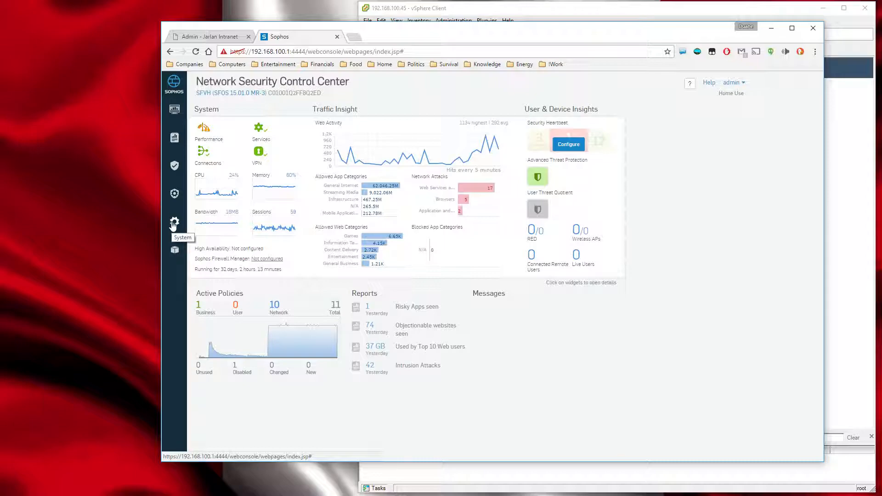
Look over the Protection categories, then show the firewall's network interfaces with their zones and IP addresses.
{"action": "left_click", "coordinate": [174, 195]}
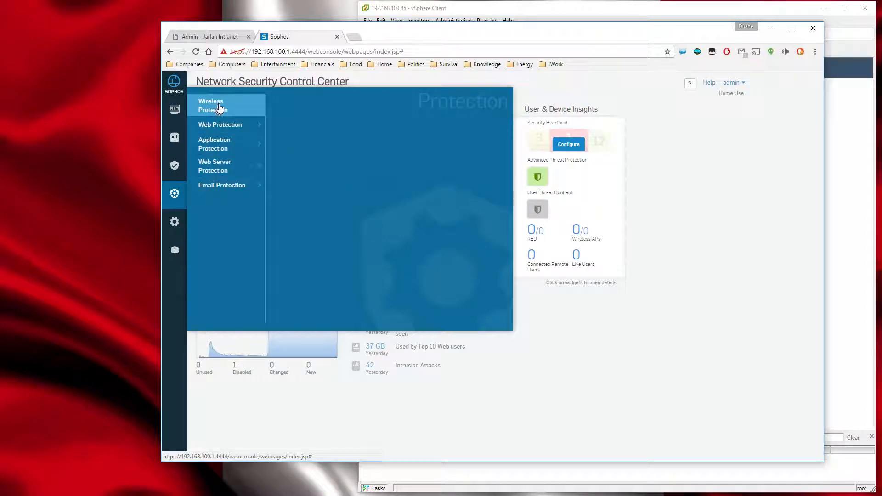
{"action": "mouse_move", "coordinate": [176, 225]}
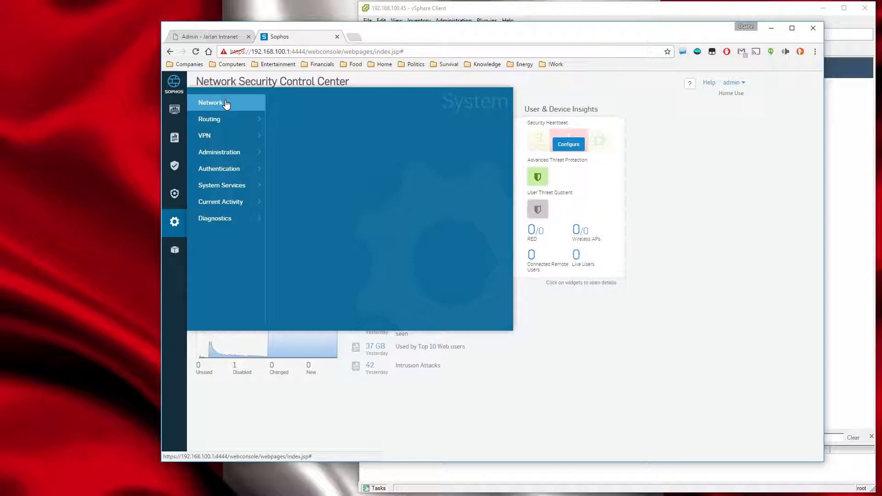
{"action": "mouse_move", "coordinate": [226, 104]}
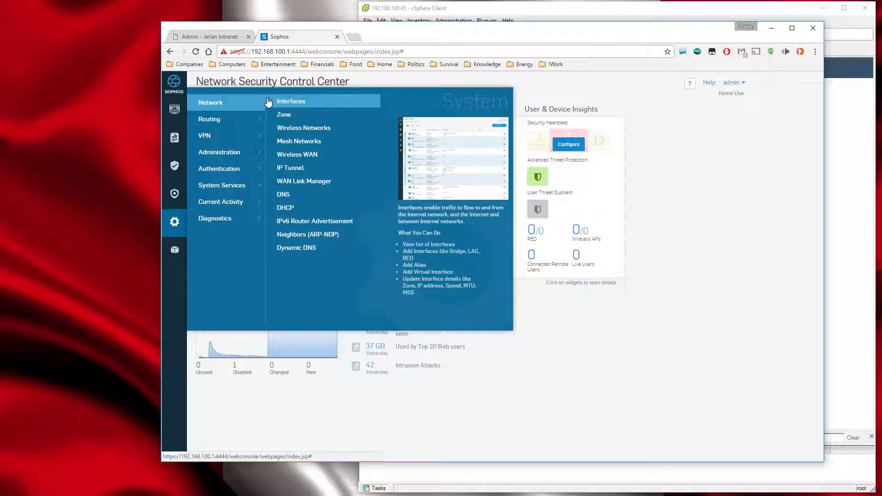
{"action": "left_click", "coordinate": [288, 105]}
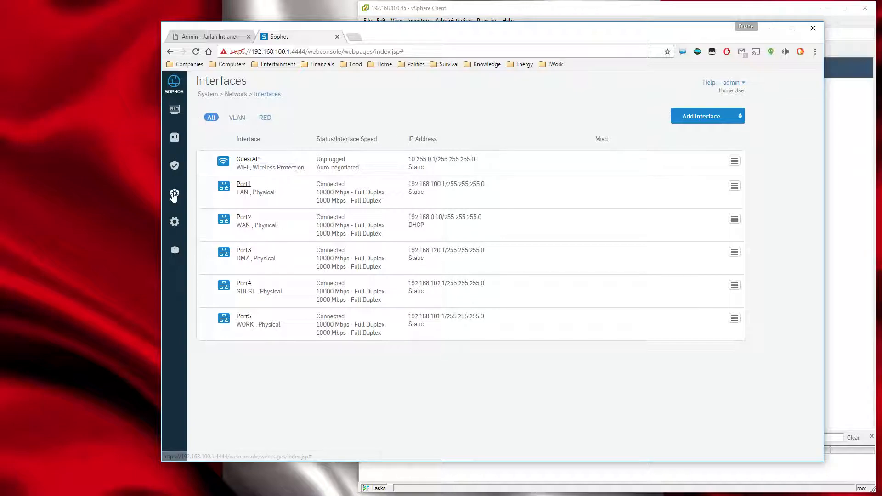
Show the firewall's DNS configuration and examine its query settings, host entries and request routes.
{"action": "mouse_move", "coordinate": [174, 195]}
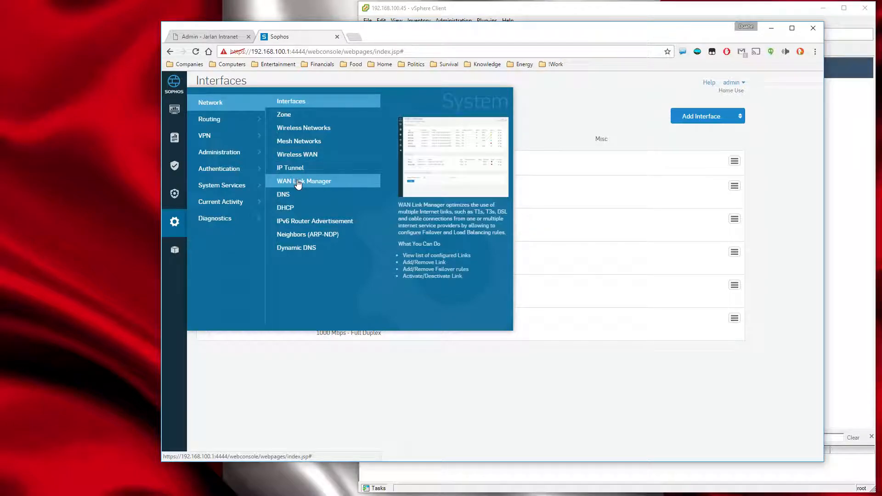
{"action": "left_click", "coordinate": [285, 195]}
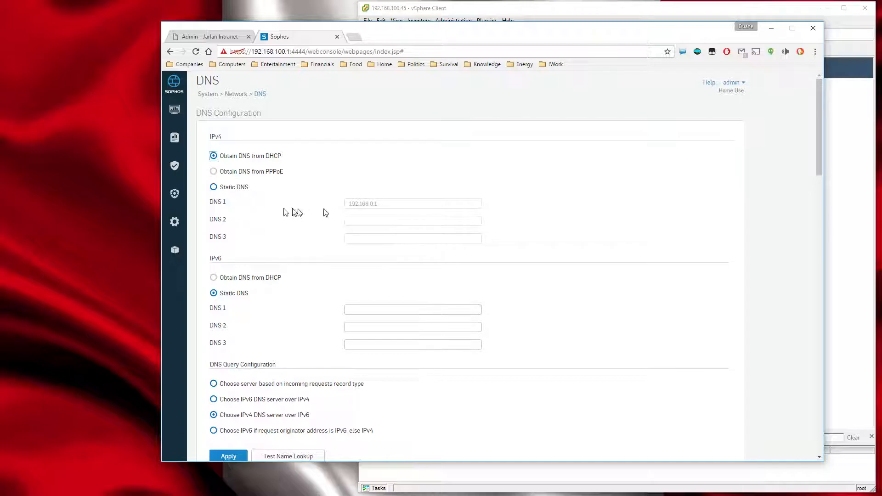
{"action": "scroll", "coordinate": [285, 214], "scroll_direction": "down", "scroll_amount": 4}
{"action": "scroll", "coordinate": [251, 226], "scroll_direction": "up", "scroll_amount": 1}
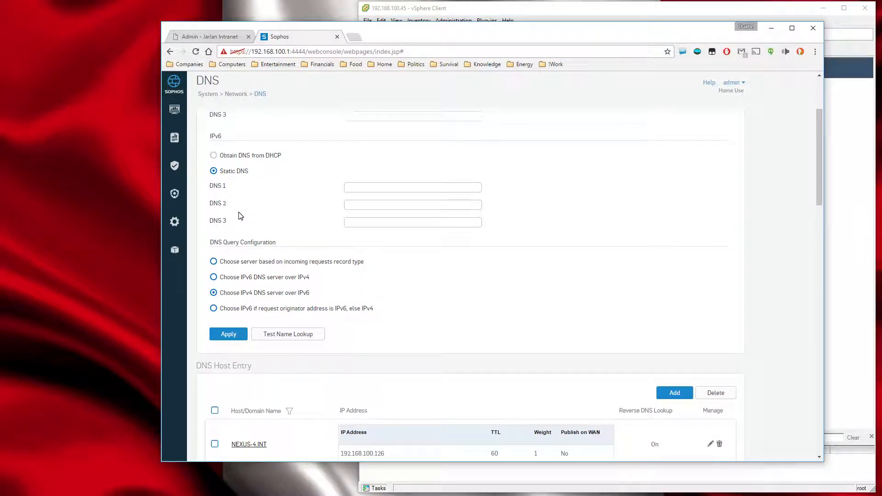
{"action": "scroll", "coordinate": [240, 216], "scroll_direction": "down", "scroll_amount": 4}
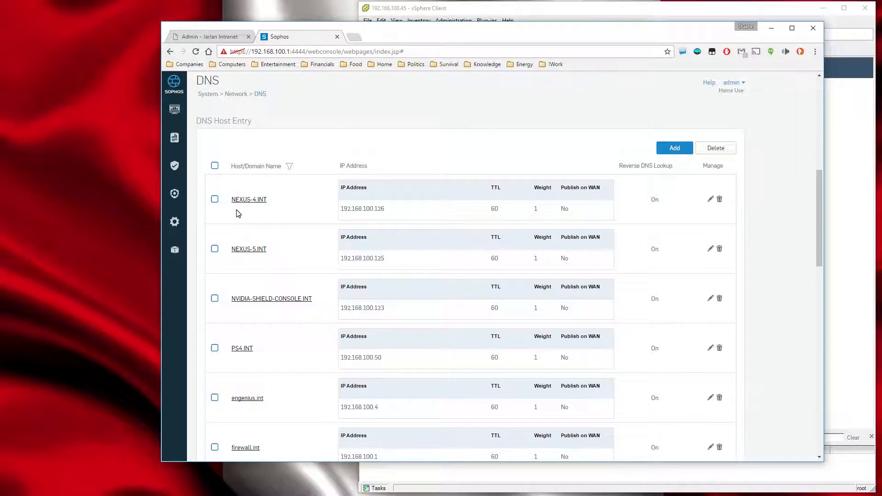
{"action": "scroll", "coordinate": [239, 212], "scroll_direction": "down", "scroll_amount": 15}
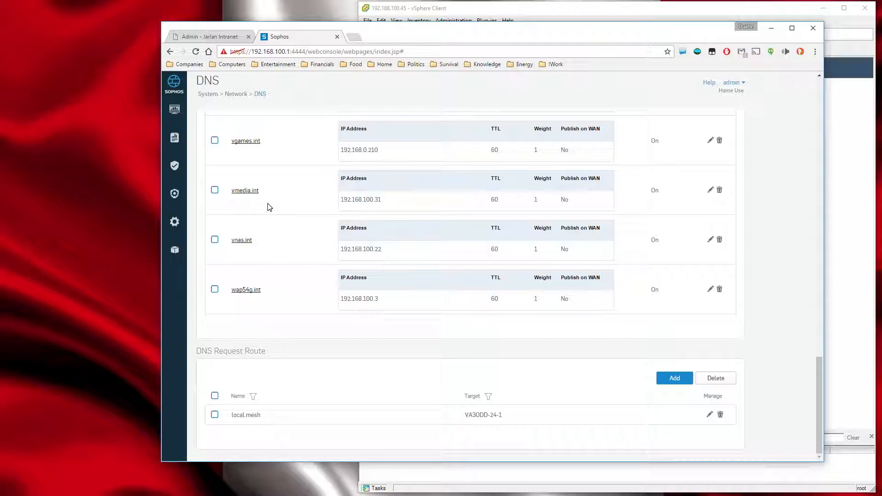
{"action": "scroll", "coordinate": [270, 207], "scroll_direction": "up", "scroll_amount": 1}
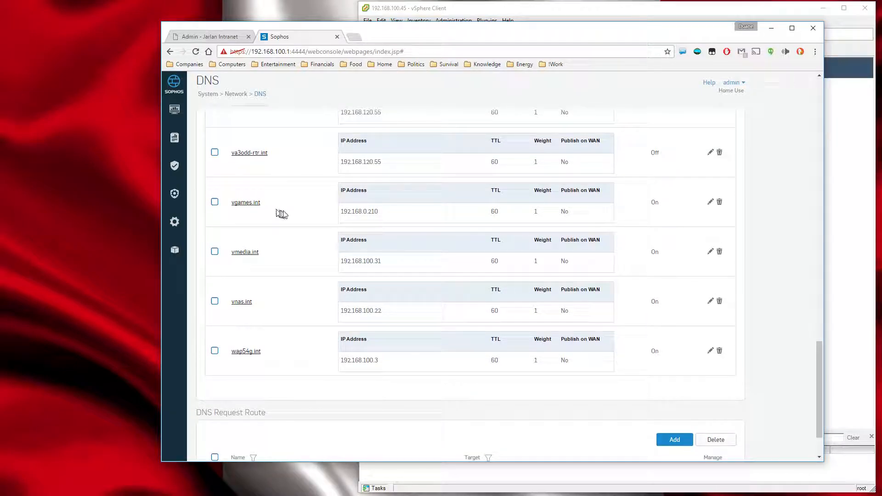
{"action": "scroll", "coordinate": [279, 213], "scroll_direction": "up", "scroll_amount": 3}
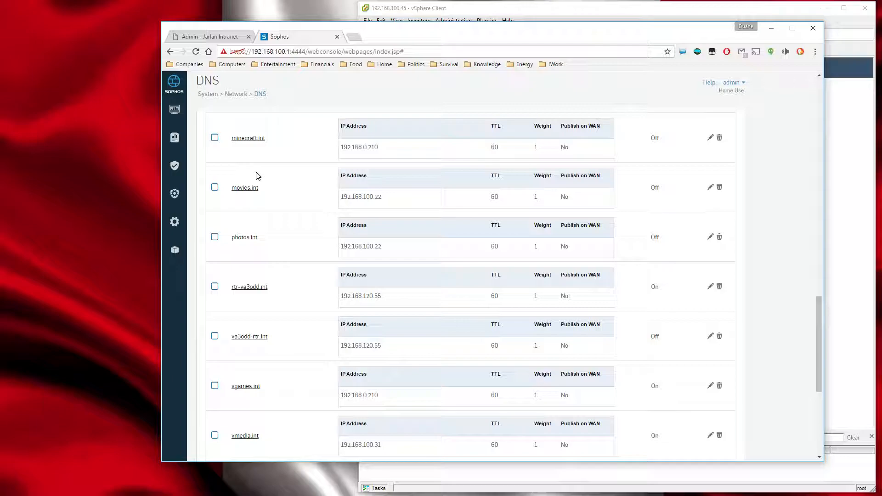
{"action": "scroll", "coordinate": [255, 177], "scroll_direction": "down", "scroll_amount": 4}
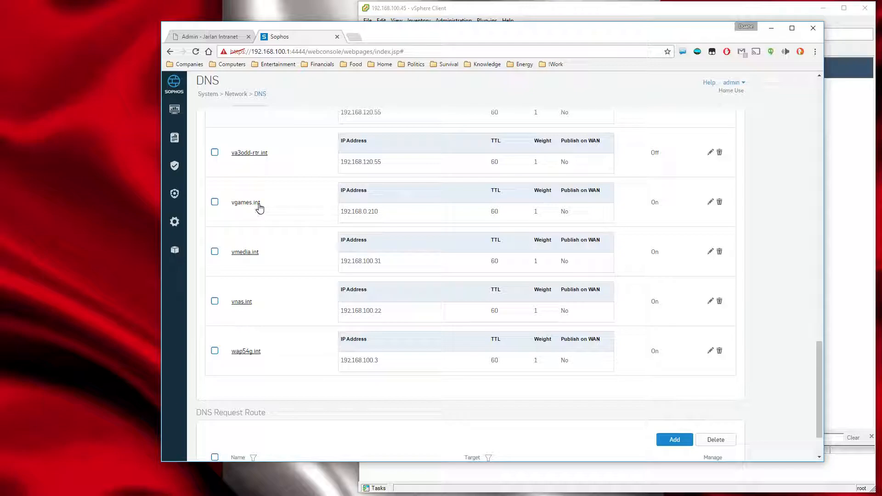
{"action": "scroll", "coordinate": [259, 207], "scroll_direction": "up", "scroll_amount": 1}
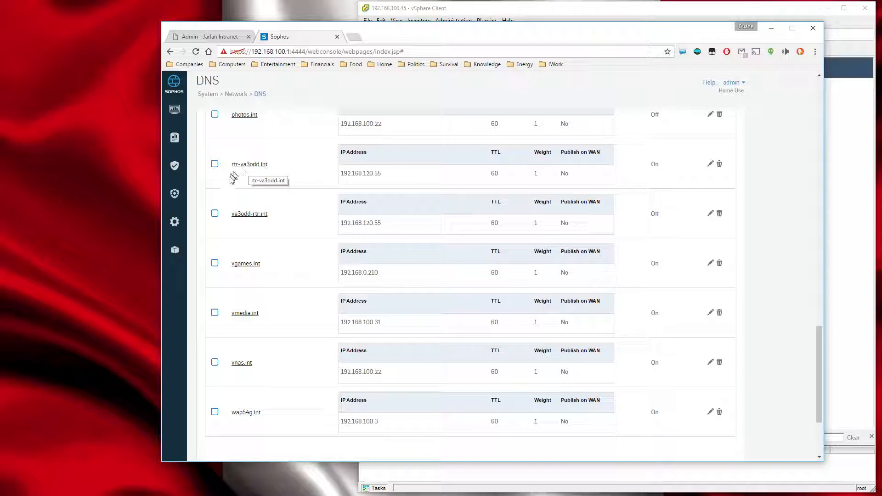
{"action": "scroll", "coordinate": [241, 377], "scroll_direction": "up", "scroll_amount": 15}
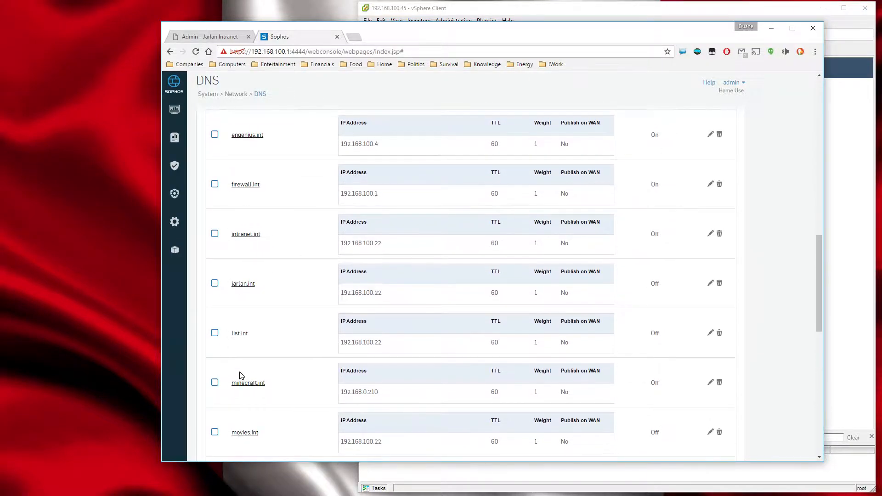
{"action": "scroll", "coordinate": [238, 352], "scroll_direction": "up", "scroll_amount": 2}
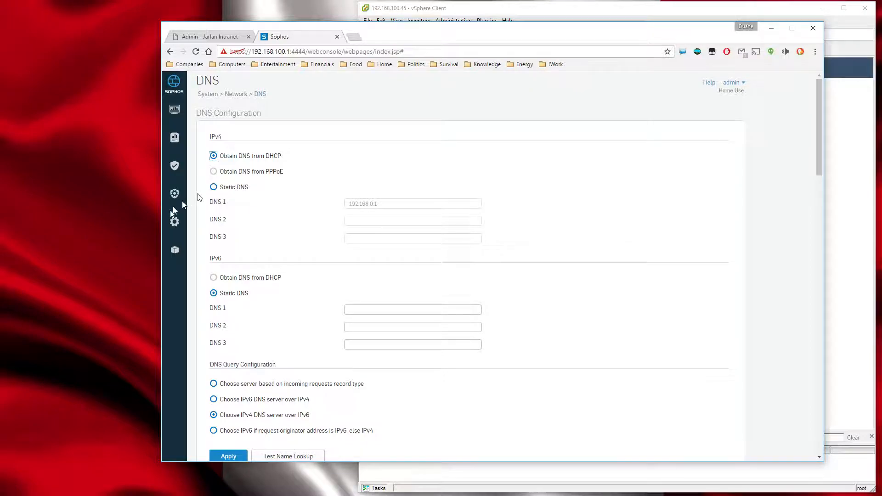
Show the DHCP servers and view the static lease details of INT-ACCESS.
{"action": "mouse_move", "coordinate": [175, 222]}
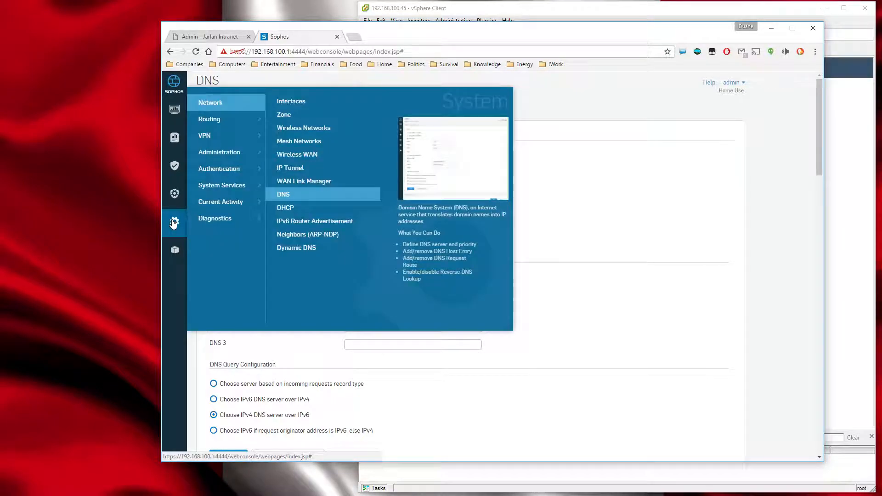
{"action": "left_click", "coordinate": [288, 207]}
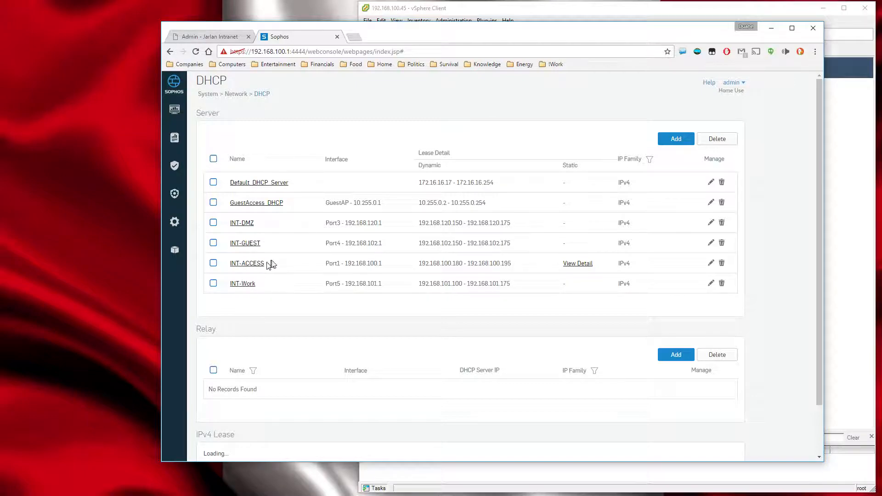
{"action": "left_click", "coordinate": [577, 271]}
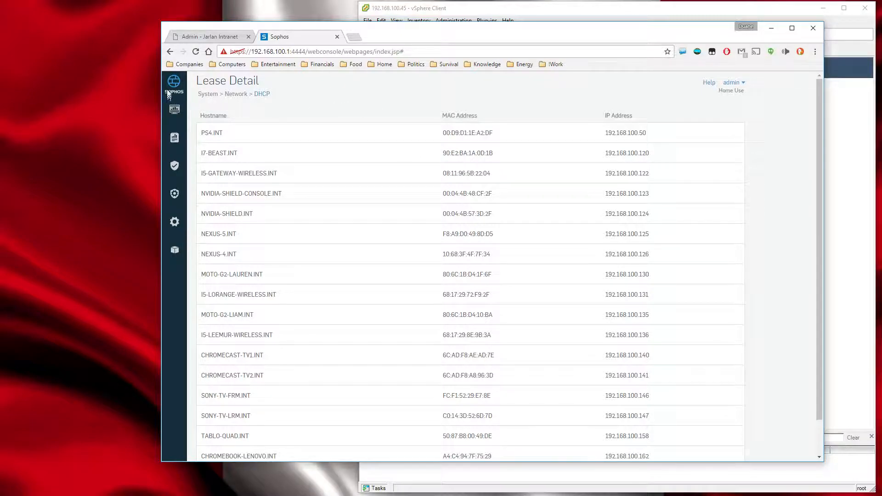
Look over the remaining network and routing options, then show the firewall's static routes.
{"action": "mouse_move", "coordinate": [176, 223]}
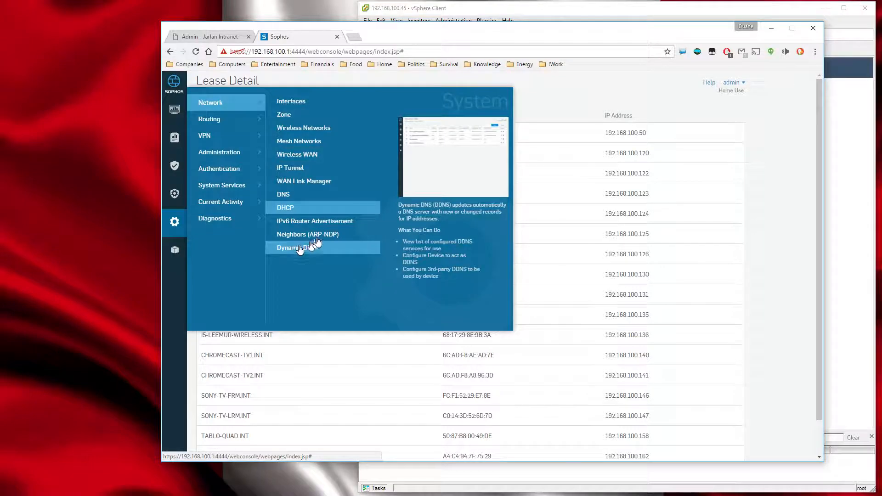
{"action": "mouse_move", "coordinate": [213, 123]}
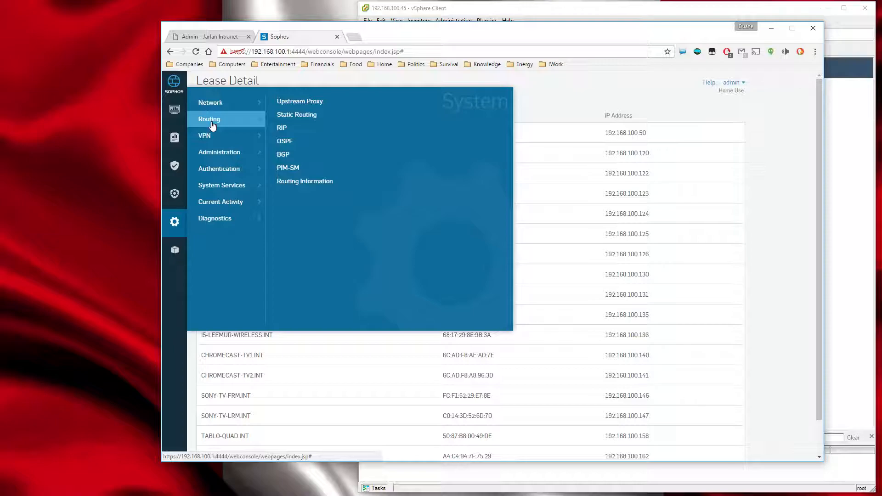
{"action": "left_click", "coordinate": [281, 116]}
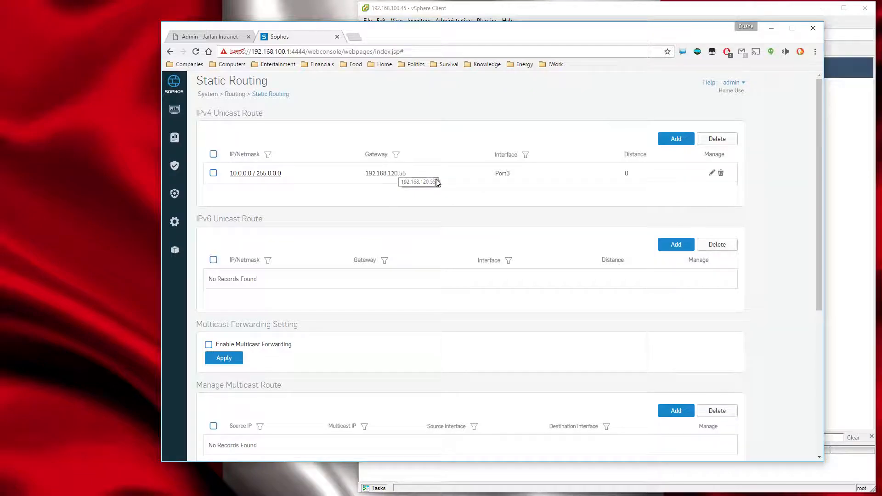
Show the firewall's firmware versions under system administration and check for new firmware.
{"action": "mouse_move", "coordinate": [175, 225]}
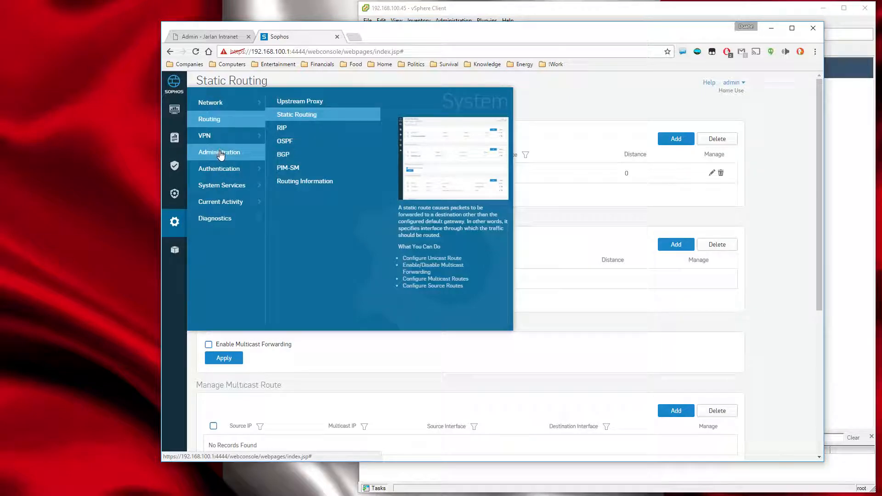
{"action": "mouse_move", "coordinate": [220, 155]}
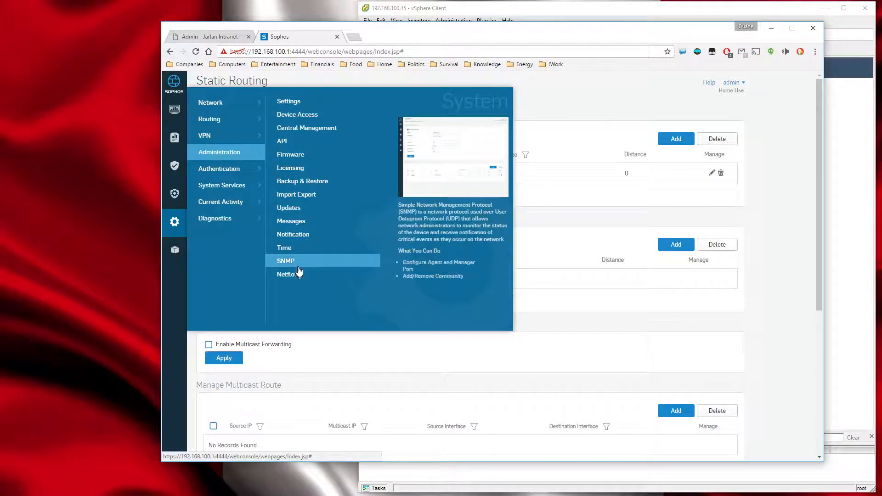
{"action": "left_click", "coordinate": [294, 156]}
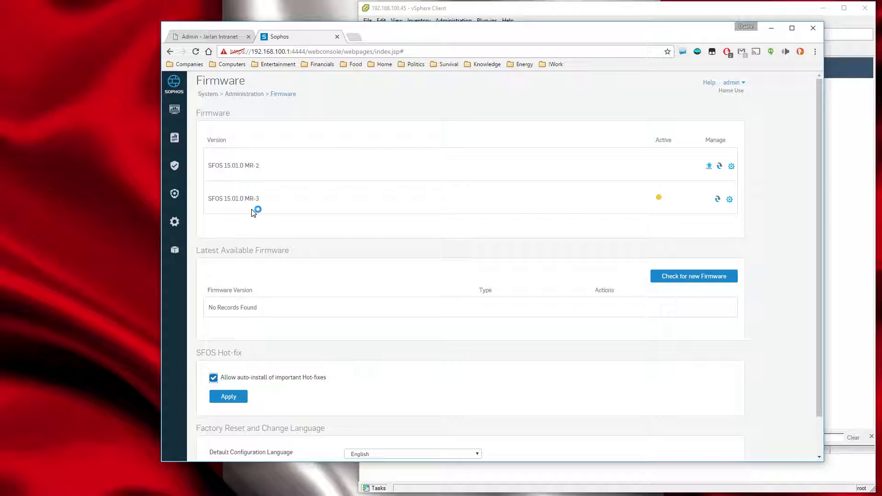
{"action": "left_click", "coordinate": [685, 277]}
Switch to the vSphere Client and compare the summaries of the vFW-Sophos and Atomic-FW virtual machines.
{"action": "left_click", "coordinate": [527, 9]}
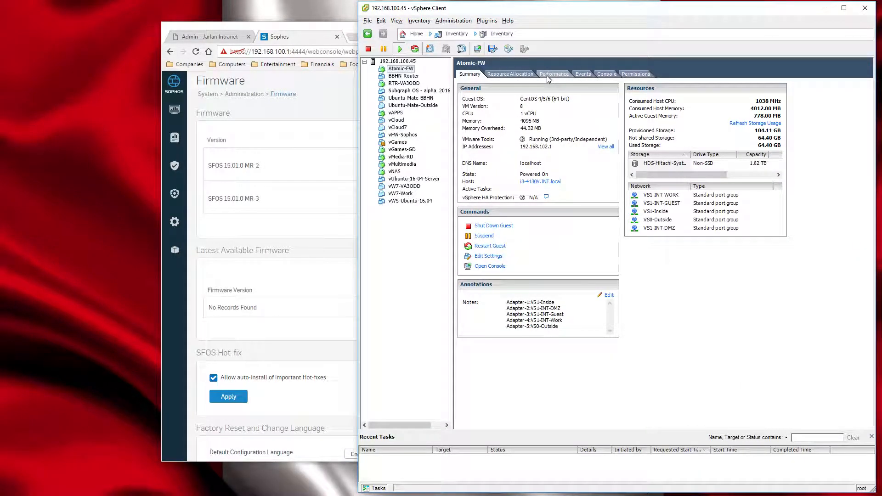
{"action": "left_click", "coordinate": [404, 133]}
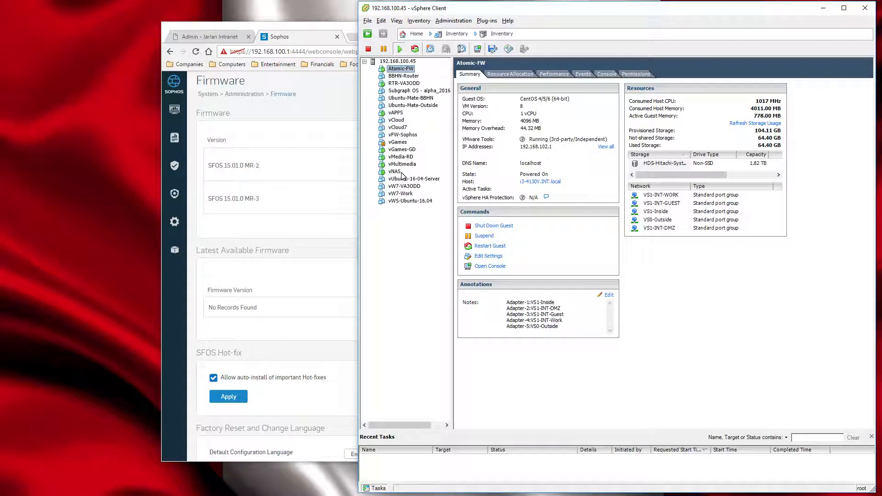
{"action": "left_click", "coordinate": [402, 135]}
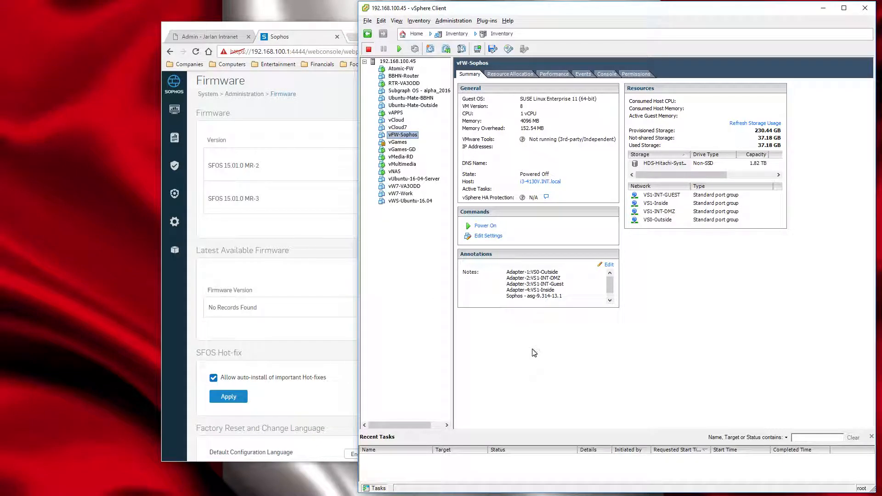
{"action": "left_click", "coordinate": [400, 70]}
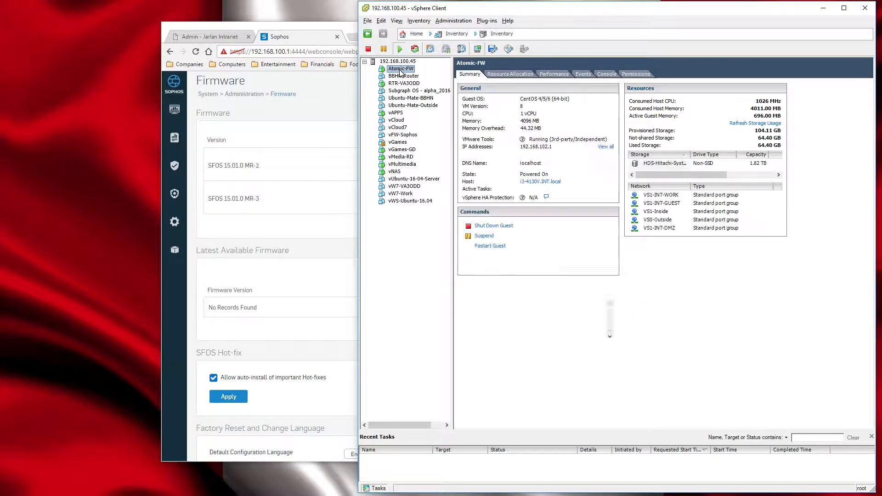
Return to the Sophos console in the browser and show the firewall's time zone and NTP server settings.
{"action": "left_click", "coordinate": [307, 41]}
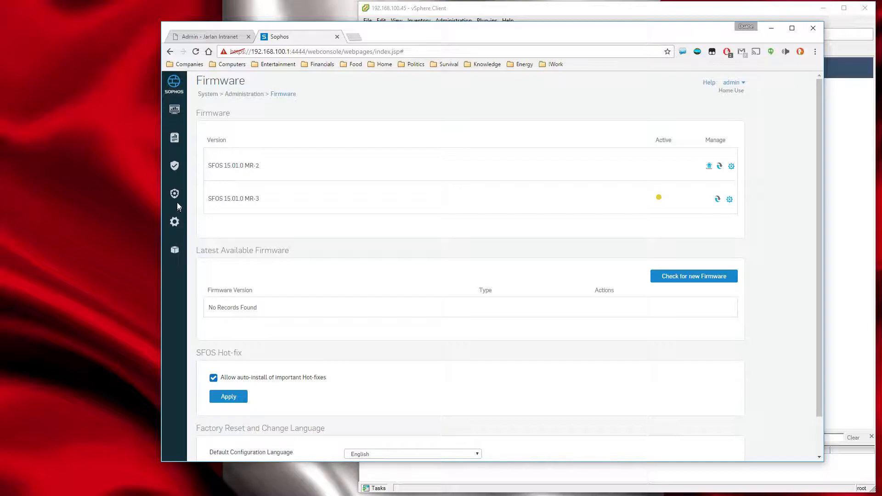
{"action": "left_click", "coordinate": [174, 223]}
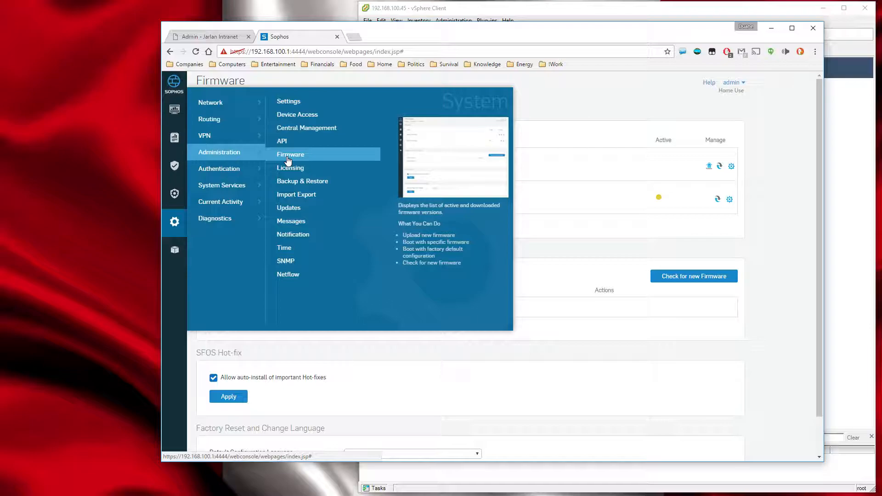
{"action": "left_click", "coordinate": [284, 249]}
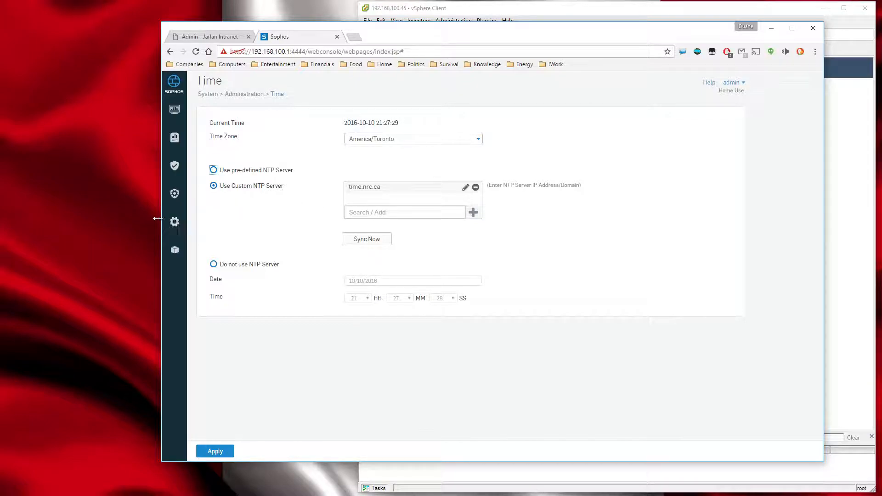
Look over the firewall's Authentication, System Services, Current Activity and Diagnostics options.
{"action": "left_click", "coordinate": [175, 224]}
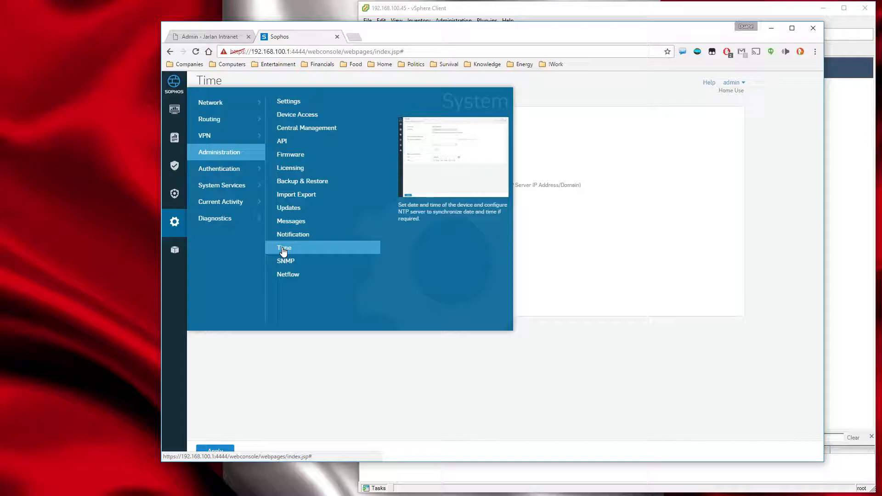
{"action": "mouse_move", "coordinate": [221, 170]}
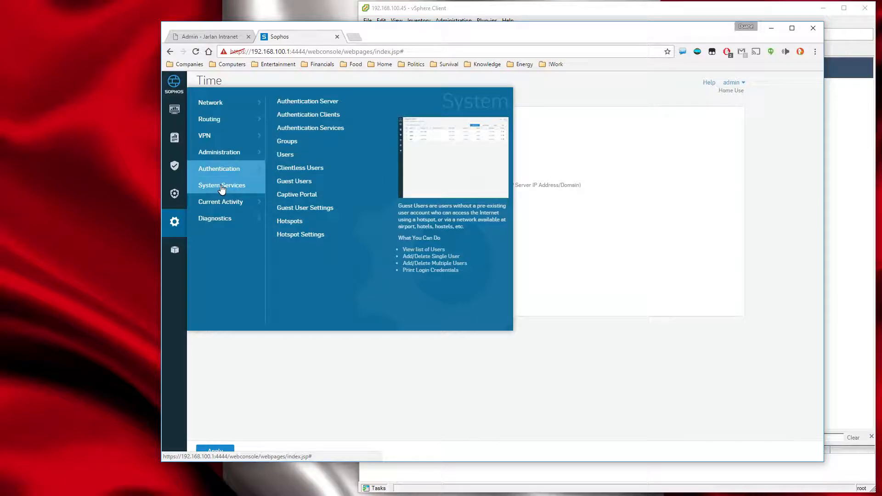
{"action": "mouse_move", "coordinate": [222, 189]}
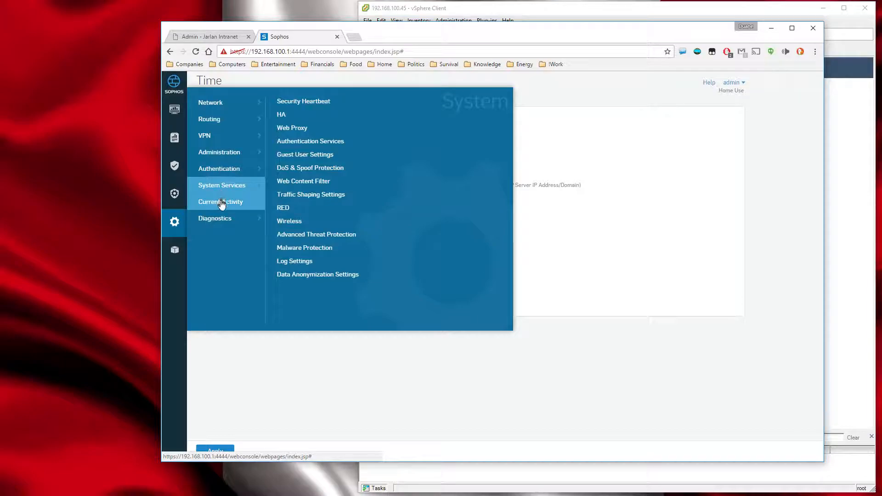
{"action": "mouse_move", "coordinate": [221, 204]}
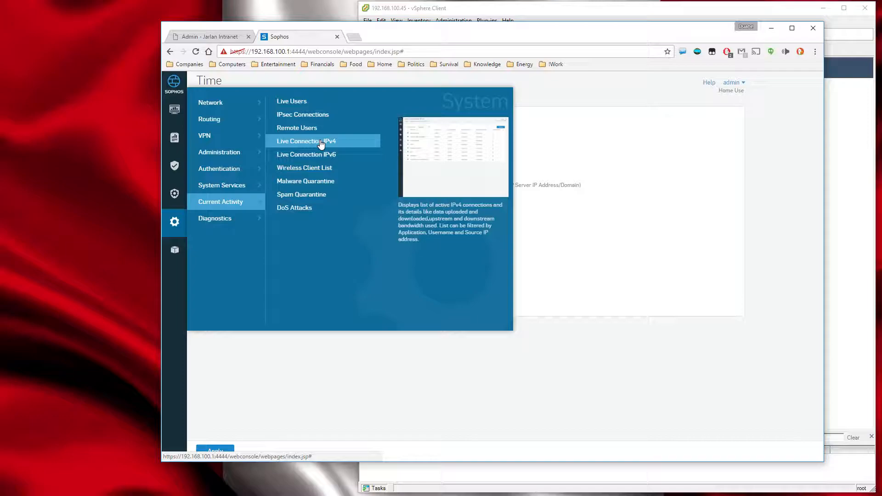
{"action": "mouse_move", "coordinate": [231, 222]}
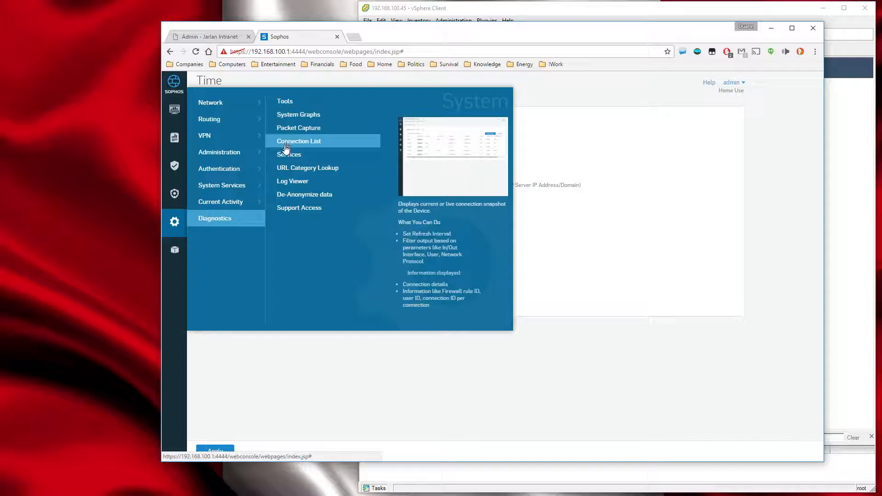
Look over the Assets, Content, Identity and Policies categories of the firewall's objects, including the Traffic Shaping policy description.
{"action": "mouse_move", "coordinate": [173, 254]}
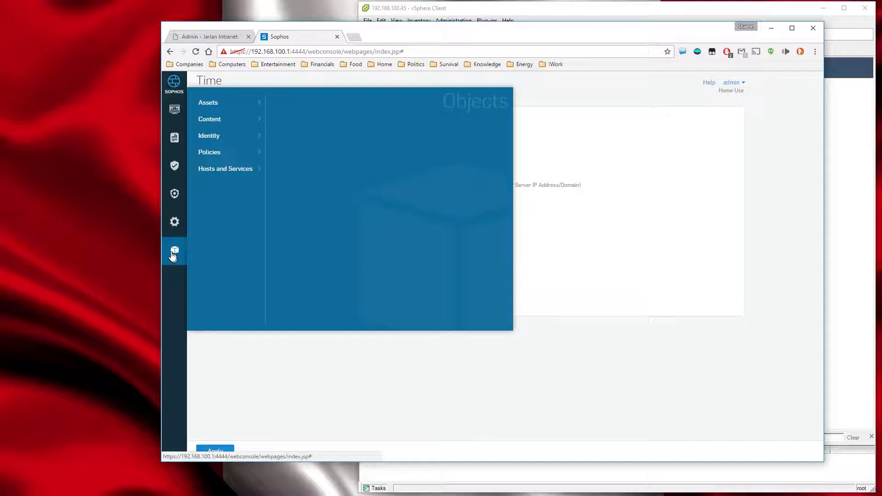
{"action": "mouse_move", "coordinate": [224, 107]}
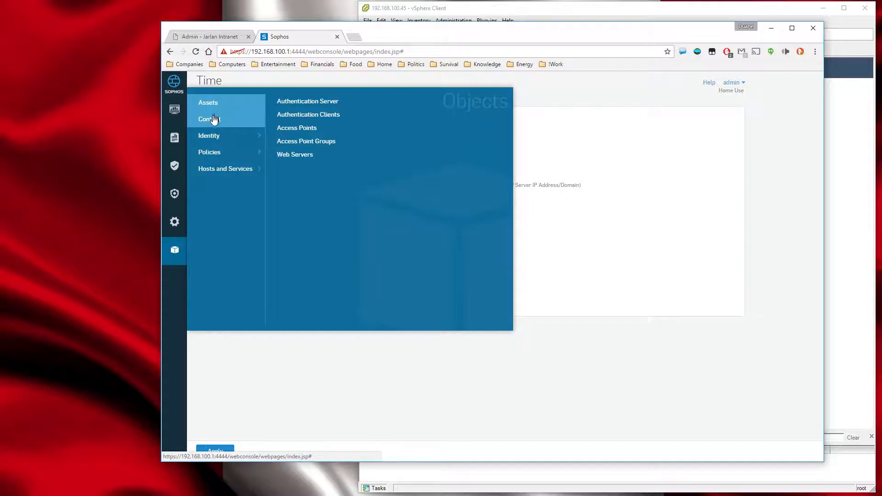
{"action": "mouse_move", "coordinate": [213, 123]}
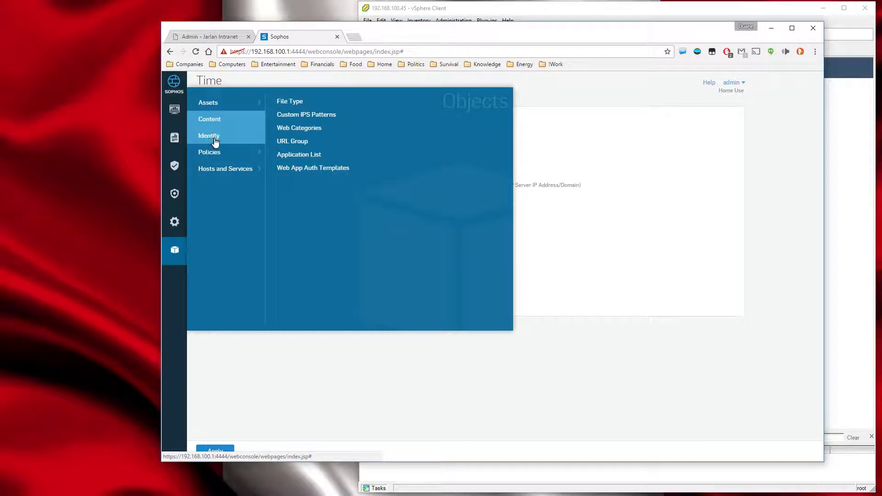
{"action": "mouse_move", "coordinate": [215, 138]}
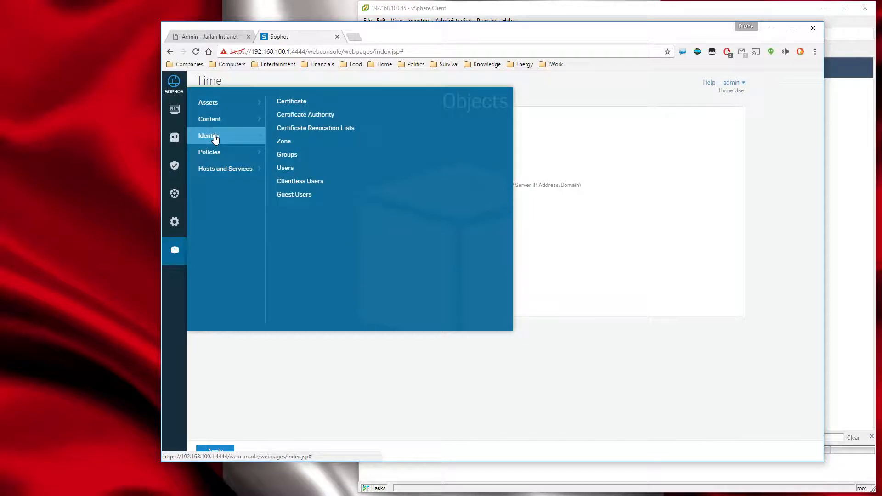
{"action": "mouse_move", "coordinate": [291, 164]}
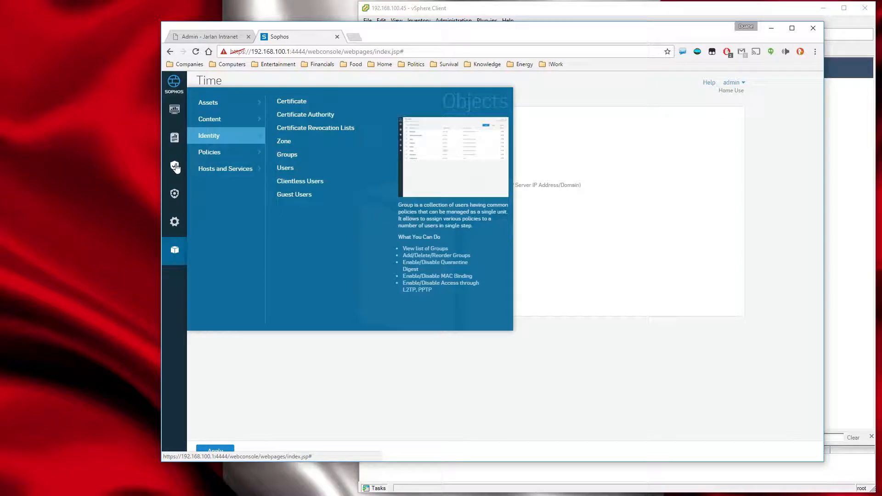
{"action": "mouse_move", "coordinate": [224, 156]}
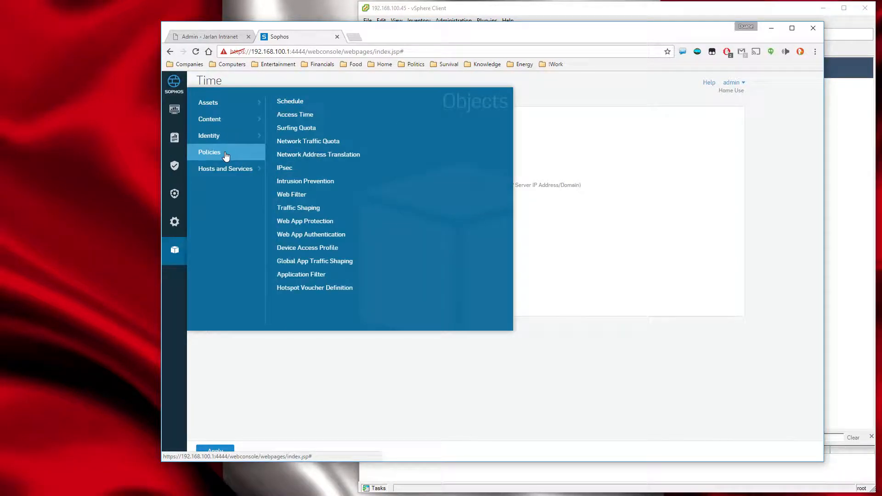
{"action": "mouse_move", "coordinate": [299, 197]}
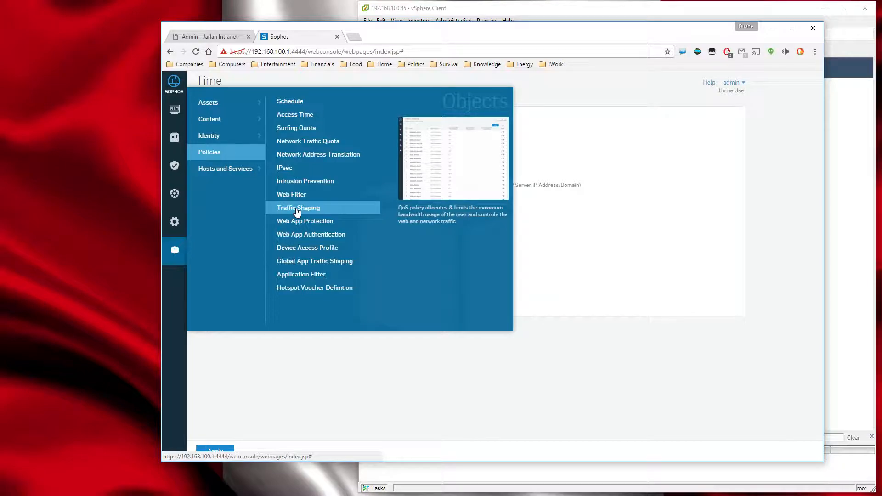
Examine the firewall's IP host definitions, then show its IP host groups.
{"action": "left_click", "coordinate": [235, 172]}
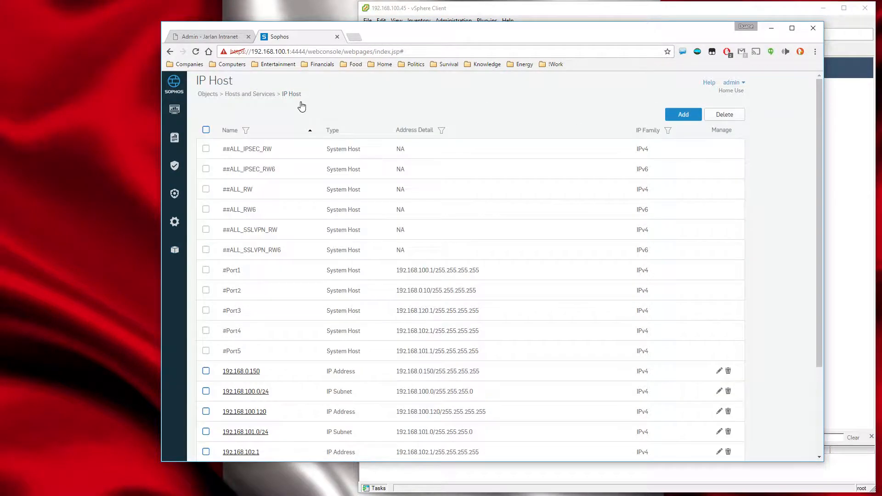
{"action": "scroll", "coordinate": [366, 282], "scroll_direction": "down", "scroll_amount": 5}
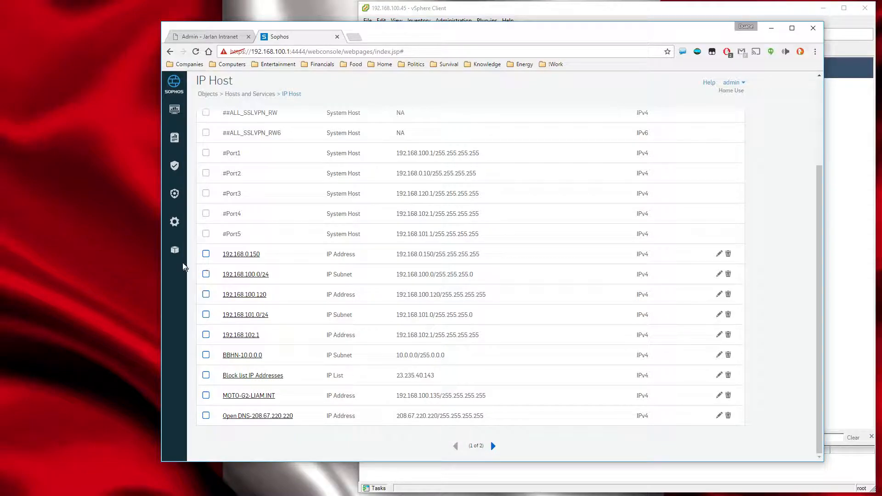
{"action": "left_click", "coordinate": [175, 253]}
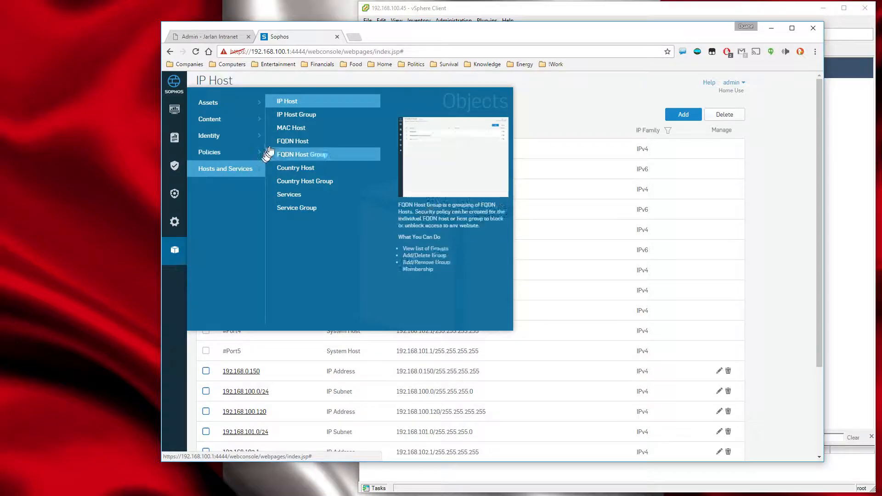
{"action": "left_click", "coordinate": [292, 118]}
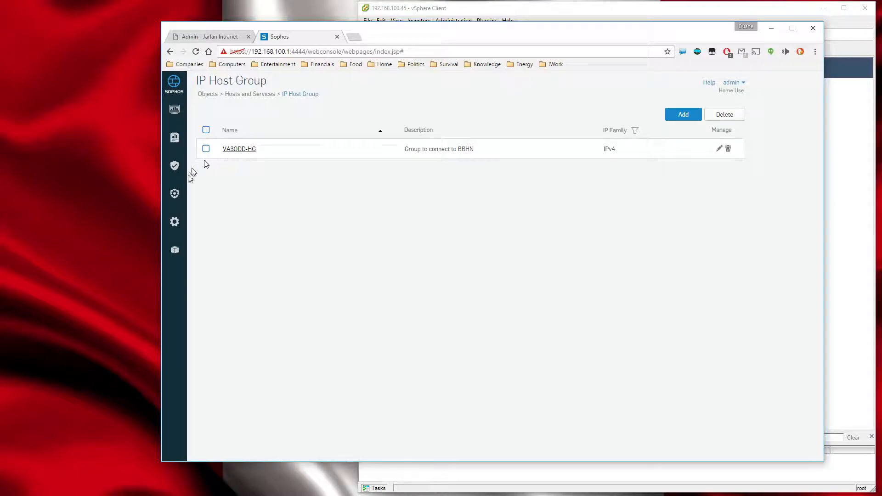
Show the firewall's service definitions and look through all four pages of protocols and ports.
{"action": "left_click", "coordinate": [174, 251]}
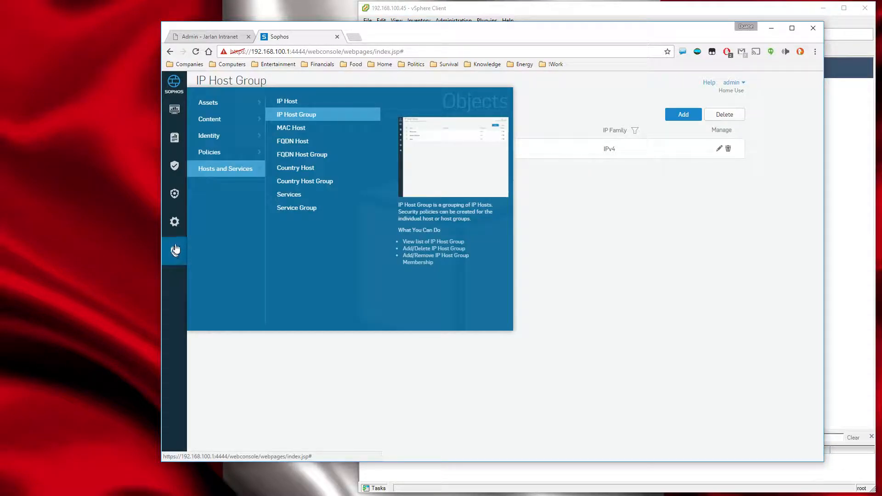
{"action": "left_click", "coordinate": [305, 195]}
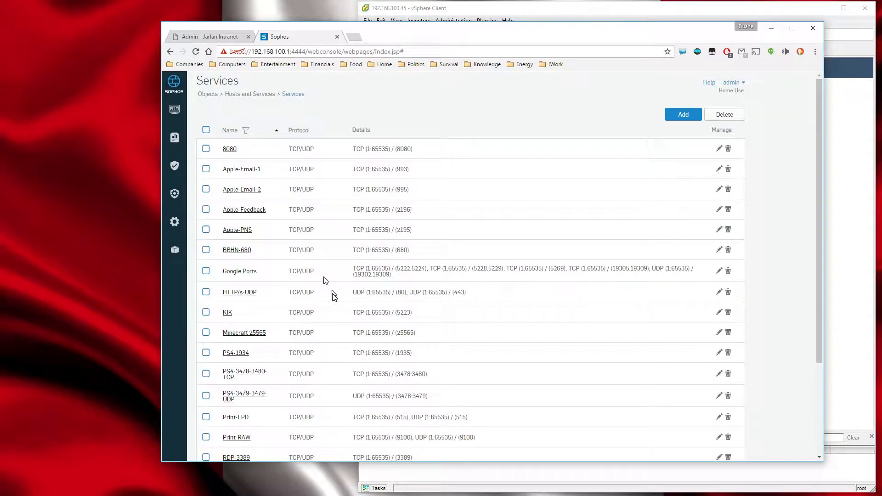
{"action": "scroll", "coordinate": [333, 298], "scroll_direction": "down", "scroll_amount": 3}
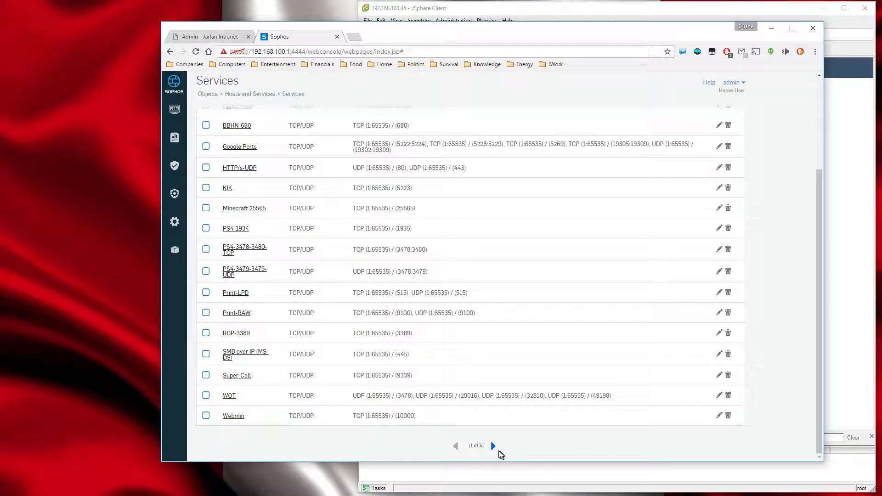
{"action": "left_click", "coordinate": [494, 446]}
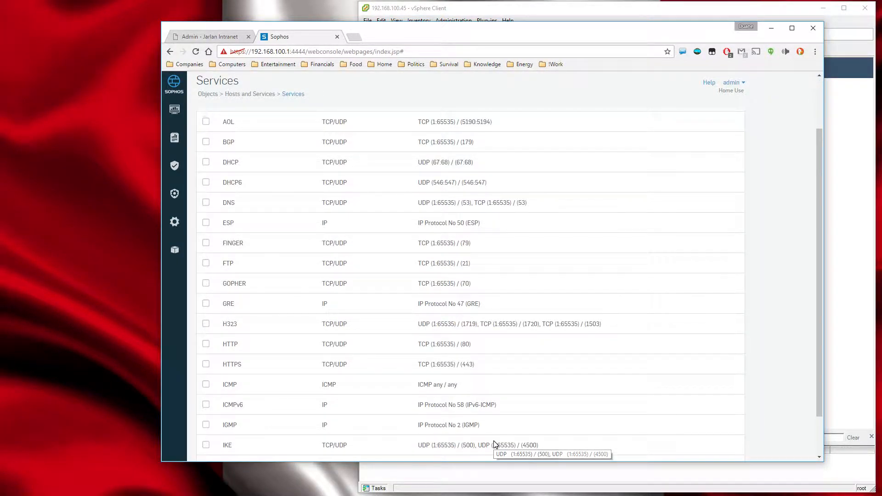
{"action": "scroll", "coordinate": [492, 445], "scroll_direction": "down", "scroll_amount": 2}
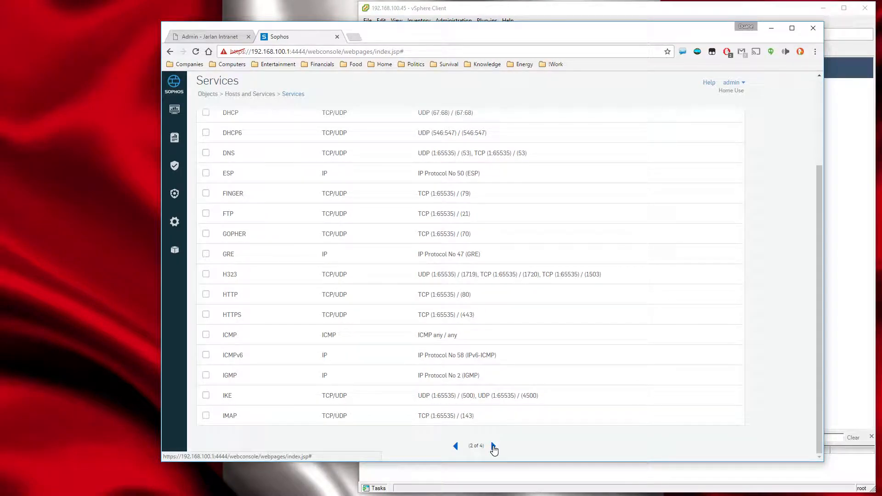
{"action": "left_click", "coordinate": [493, 446]}
{"action": "scroll", "coordinate": [495, 448], "scroll_direction": "down", "scroll_amount": 2}
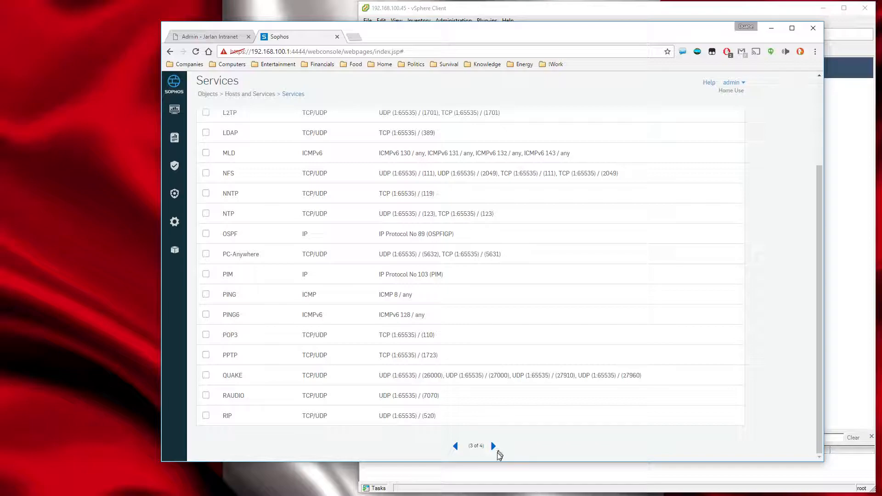
{"action": "left_click", "coordinate": [493, 447]}
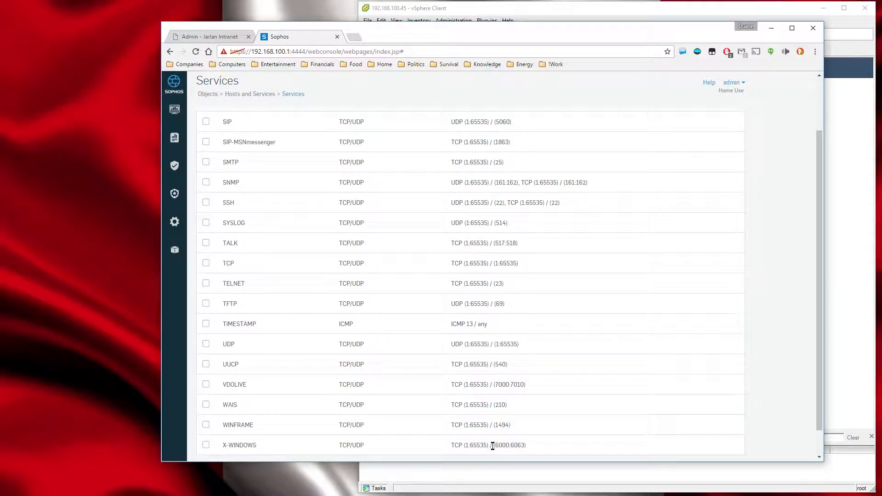
{"action": "scroll", "coordinate": [501, 415], "scroll_direction": "down", "scroll_amount": 1}
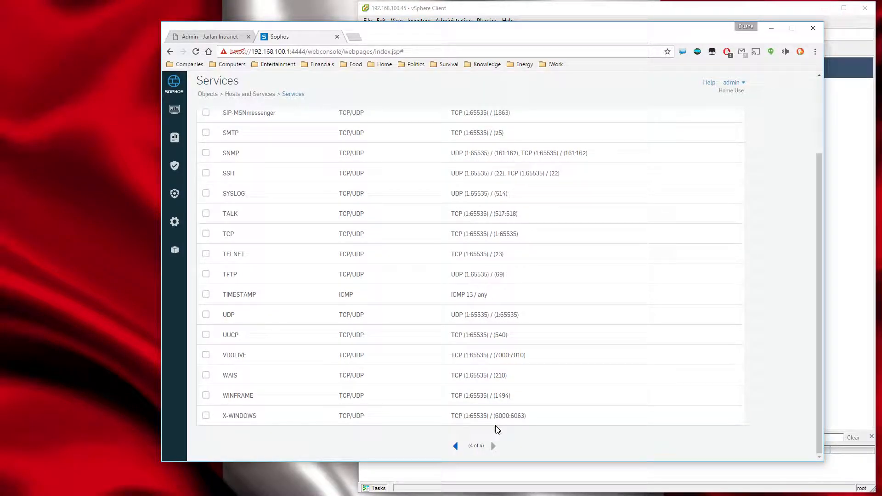
{"action": "scroll", "coordinate": [497, 430], "scroll_direction": "up", "scroll_amount": 2}
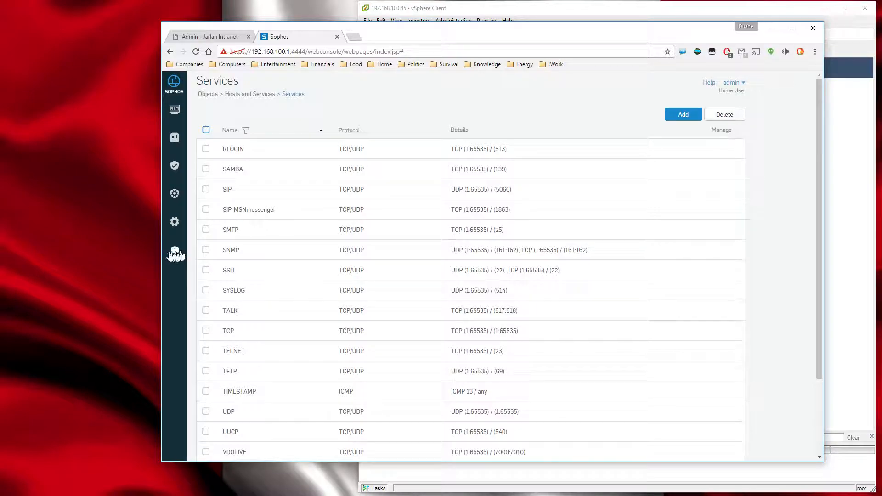
Show the firewall's service groups and look over the services in the Gaming group.
{"action": "mouse_move", "coordinate": [175, 250]}
{"action": "left_click", "coordinate": [280, 210]}
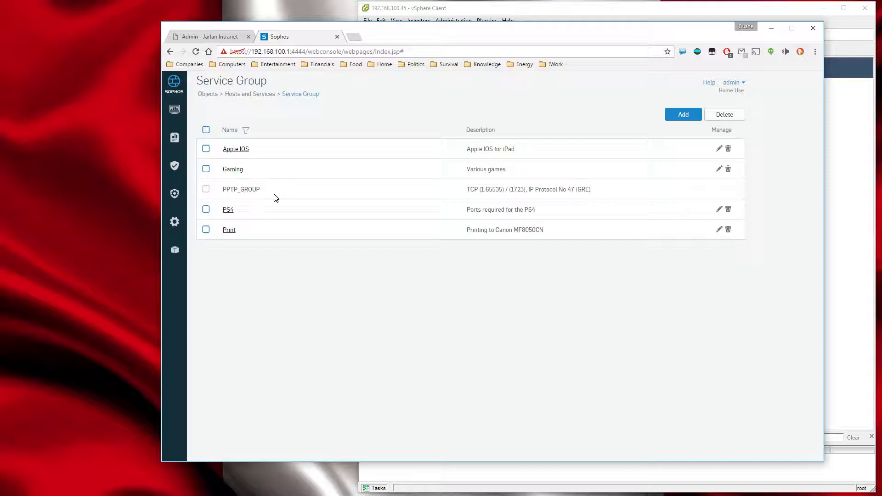
{"action": "left_click", "coordinate": [234, 170]}
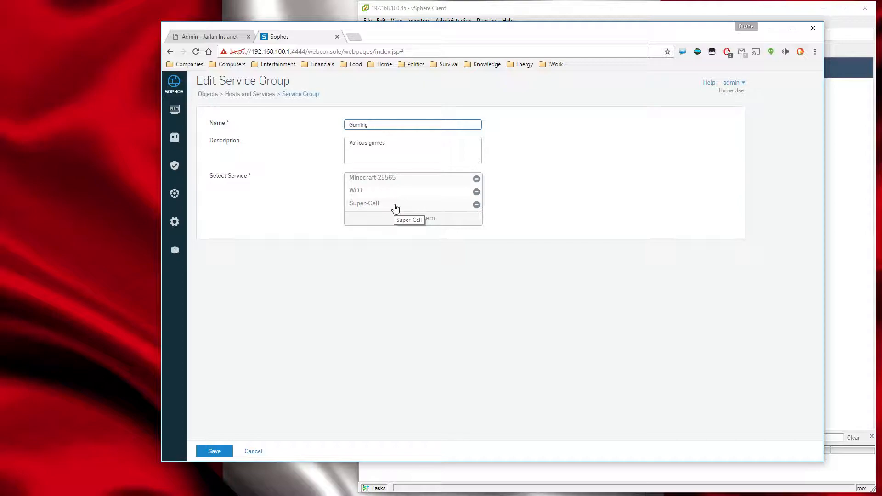
Revisit the service definitions, return to the service groups and look over the Apple IOS group's services.
{"action": "left_click", "coordinate": [176, 251]}
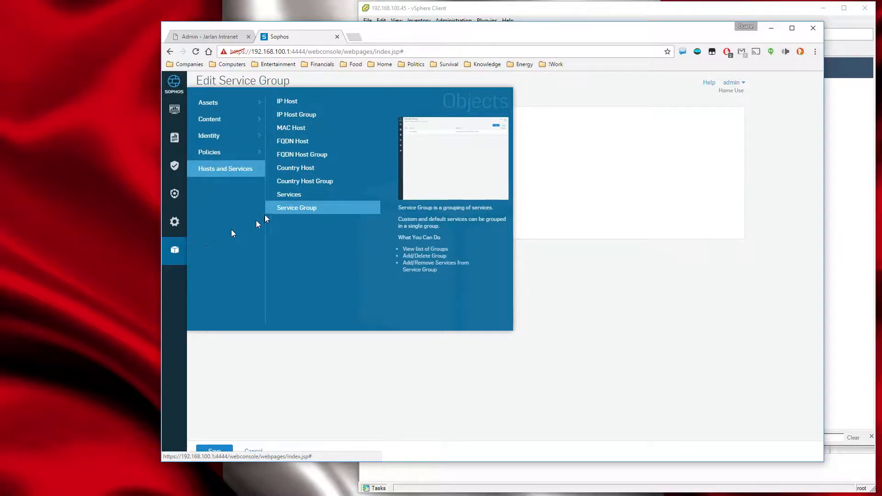
{"action": "left_click", "coordinate": [288, 197]}
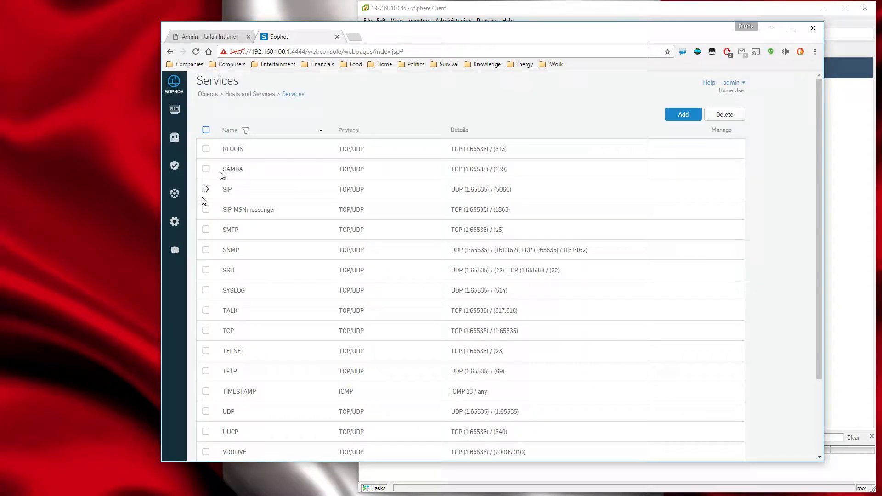
{"action": "left_click", "coordinate": [174, 250]}
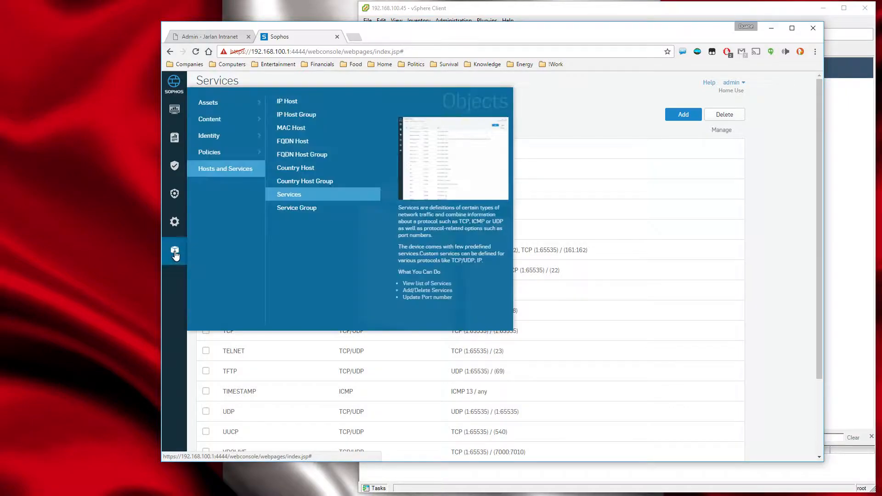
{"action": "left_click", "coordinate": [281, 211]}
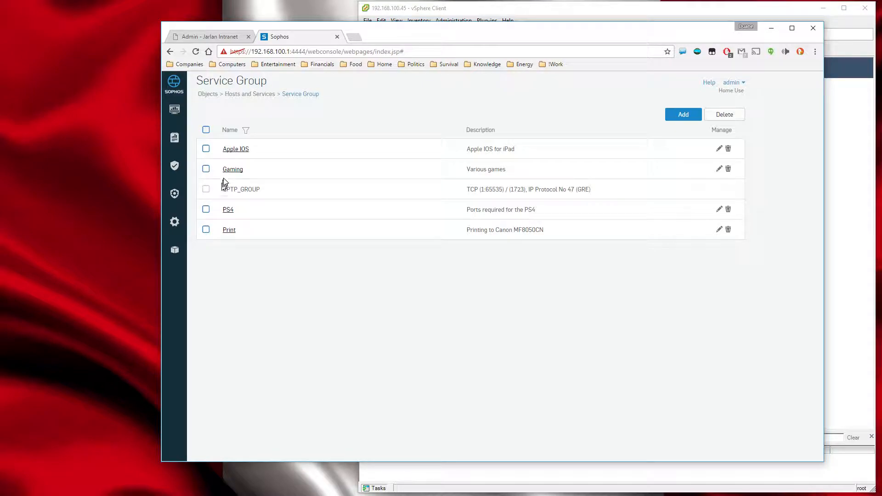
{"action": "left_click", "coordinate": [236, 149]}
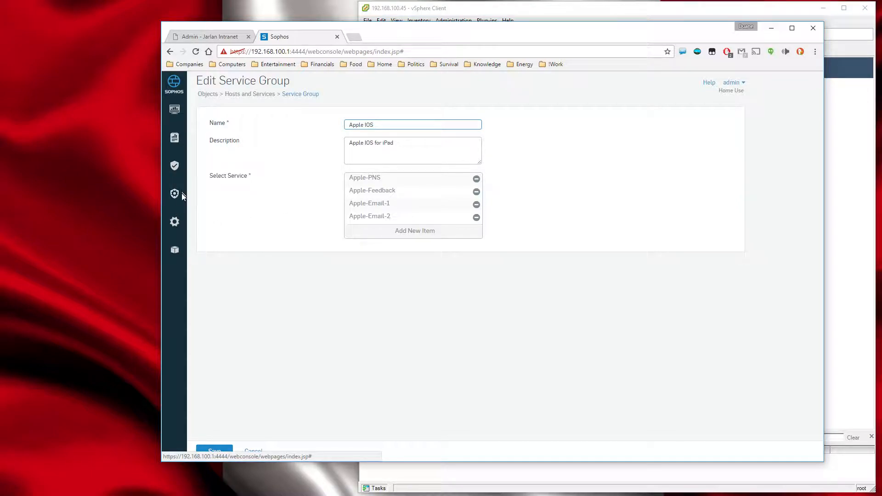
Show the firewall's IPv4 security policies and look at the summary of the Minecraft to vAPPS rule.
{"action": "left_click", "coordinate": [175, 250]}
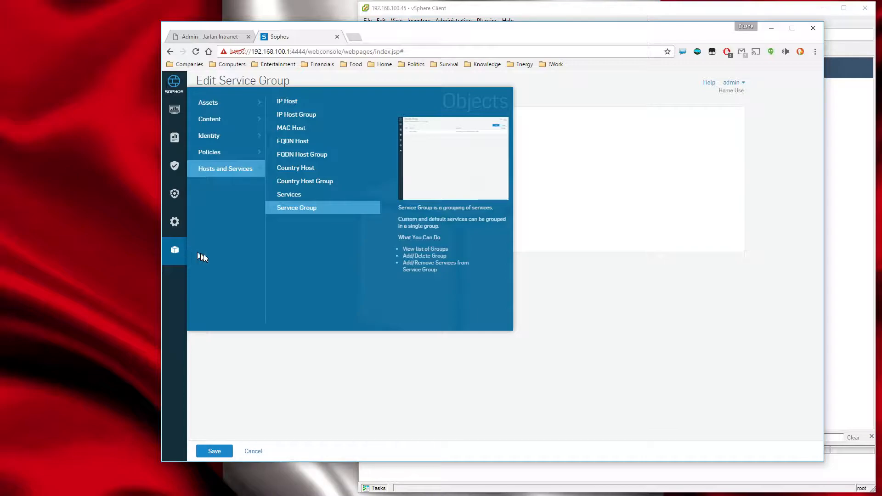
{"action": "left_click", "coordinate": [173, 197]}
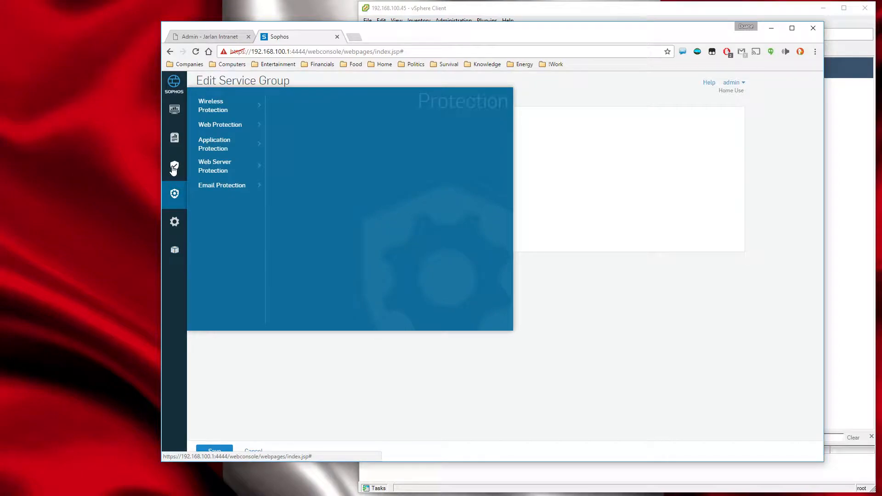
{"action": "left_click", "coordinate": [174, 168]}
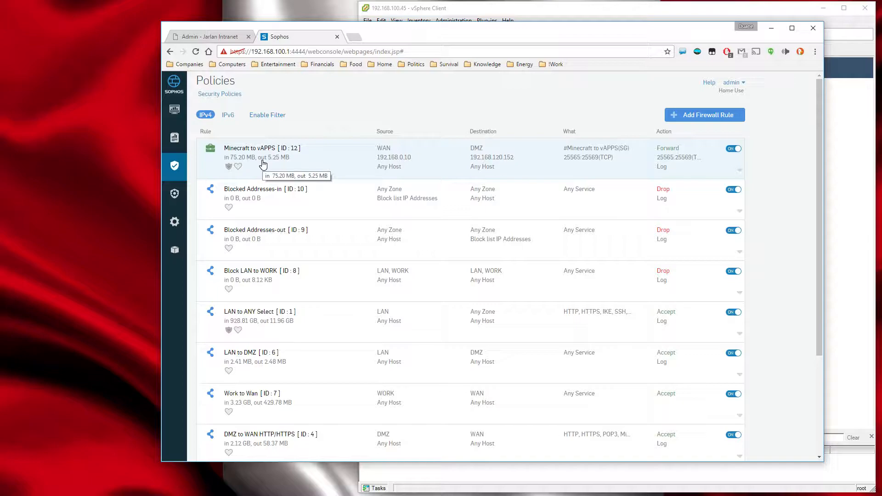
{"action": "left_click", "coordinate": [740, 171]}
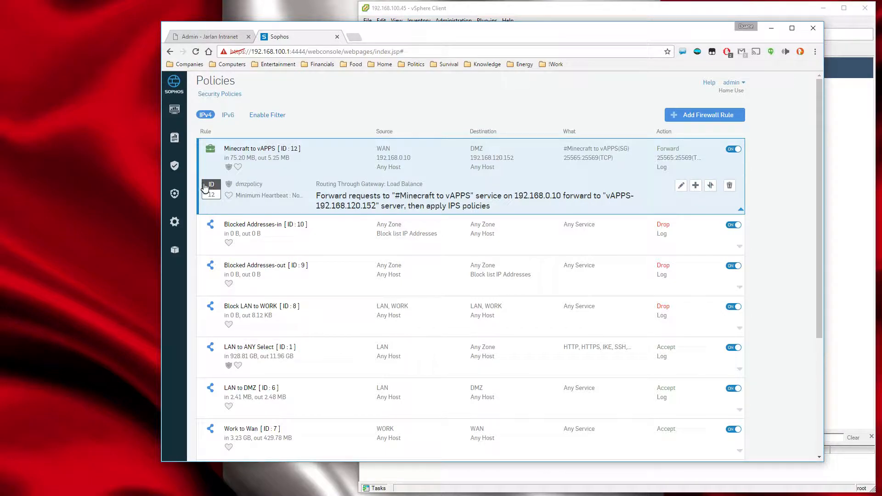
{"action": "mouse_move", "coordinate": [198, 192]}
{"action": "left_mouse_down"}
{"action": "mouse_move", "coordinate": [206, 266]}
{"action": "mouse_move", "coordinate": [198, 197]}
{"action": "left_mouse_up"}
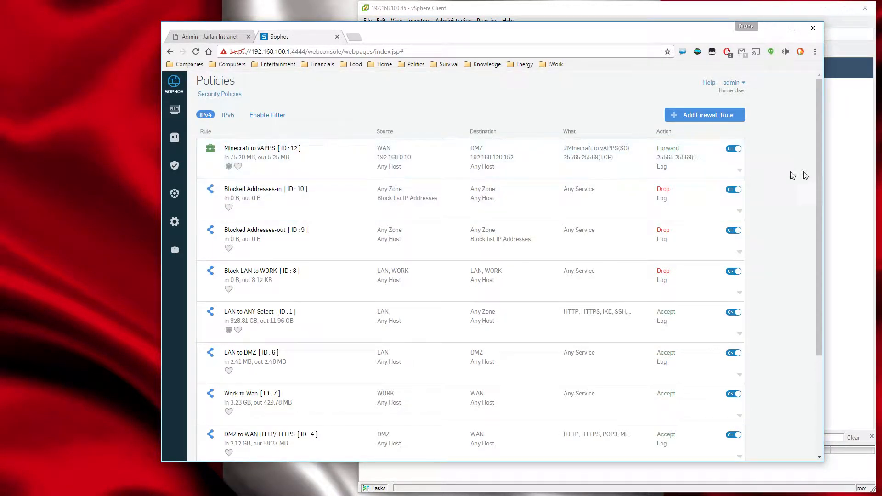
Examine the Minecraft to vAPPS rule's full settings, including ports, routing, intrusion prevention and logging, and leave without saving.
{"action": "left_click", "coordinate": [739, 171]}
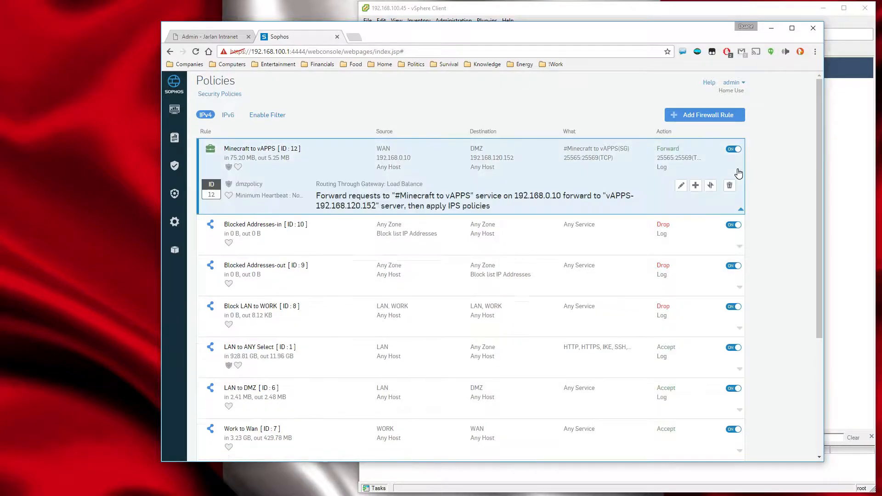
{"action": "left_click", "coordinate": [681, 185]}
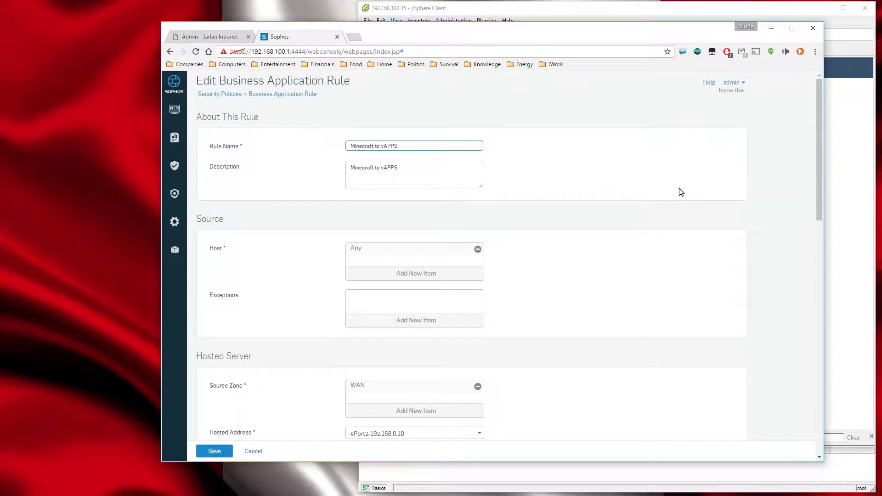
{"action": "scroll", "coordinate": [571, 282], "scroll_direction": "down", "scroll_amount": 4}
{"action": "scroll", "coordinate": [410, 319], "scroll_direction": "down", "scroll_amount": 3}
{"action": "scroll", "coordinate": [401, 328], "scroll_direction": "down", "scroll_amount": 5}
{"action": "scroll", "coordinate": [400, 329], "scroll_direction": "up", "scroll_amount": 1}
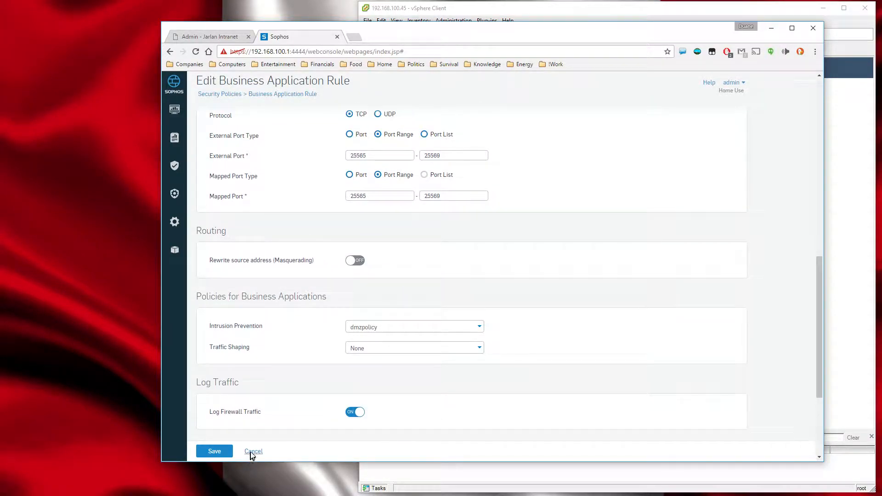
{"action": "left_click", "coordinate": [252, 452]}
{"action": "scroll", "coordinate": [534, 305], "scroll_direction": "up", "scroll_amount": 5}
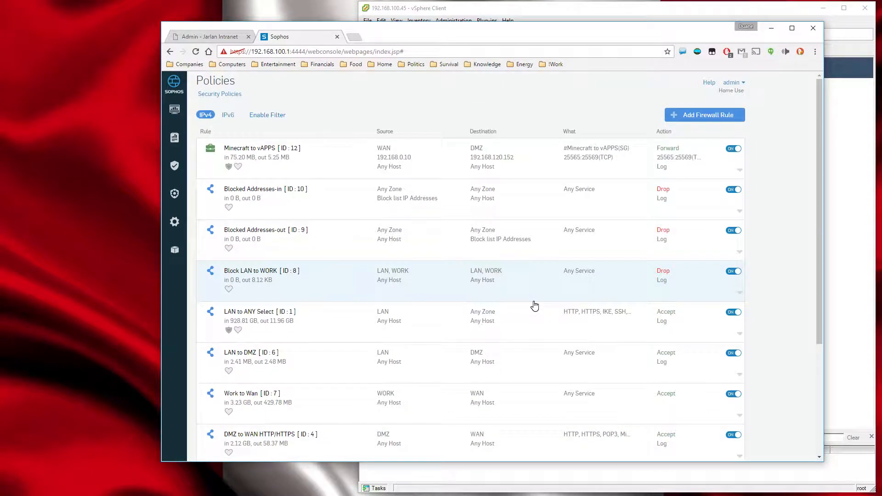
Move the Minecraft to vAPPS rule directly below the Block LAN to WORK rule and confirm the move.
{"action": "left_click", "coordinate": [738, 175]}
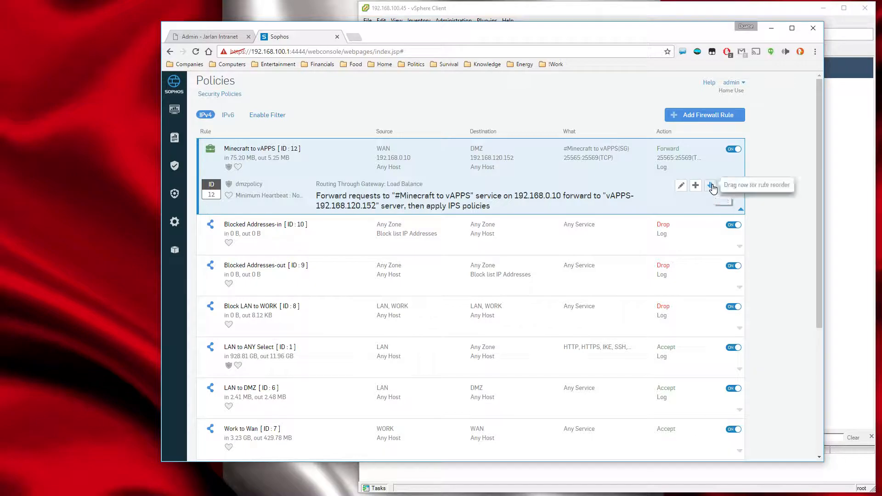
{"action": "left_click_drag", "start_coordinate": [199, 174], "coordinate": [200, 313]}
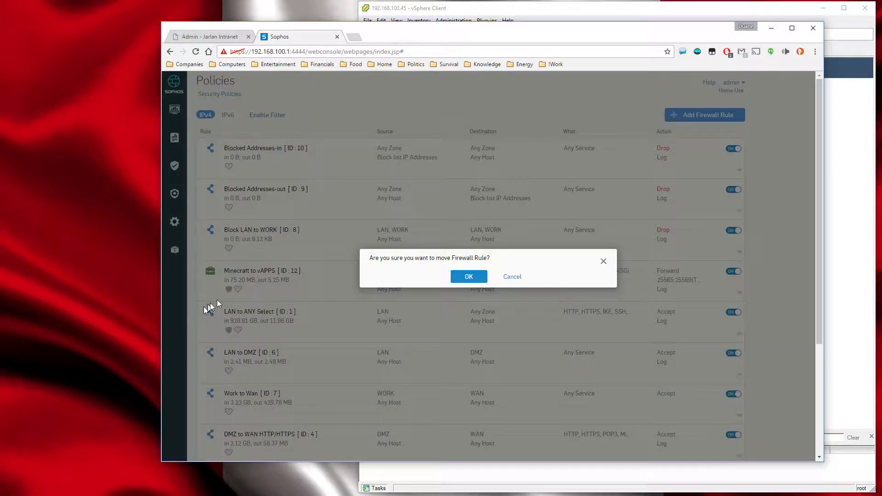
{"action": "left_click", "coordinate": [474, 276]}
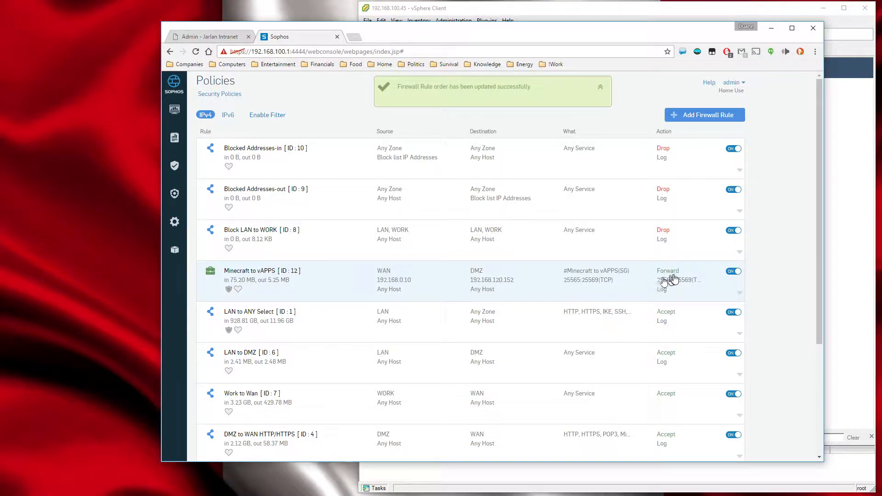
Move the Minecraft to vAPPS rule up between Blocked Addresses-in and Blocked Addresses-out and confirm the move.
{"action": "left_click", "coordinate": [738, 296]}
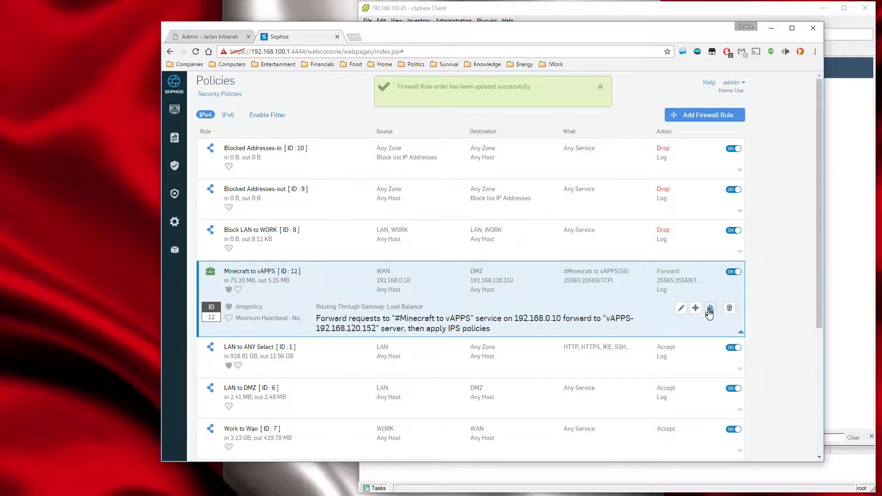
{"action": "left_click_drag", "start_coordinate": [710, 308], "coordinate": [199, 248]}
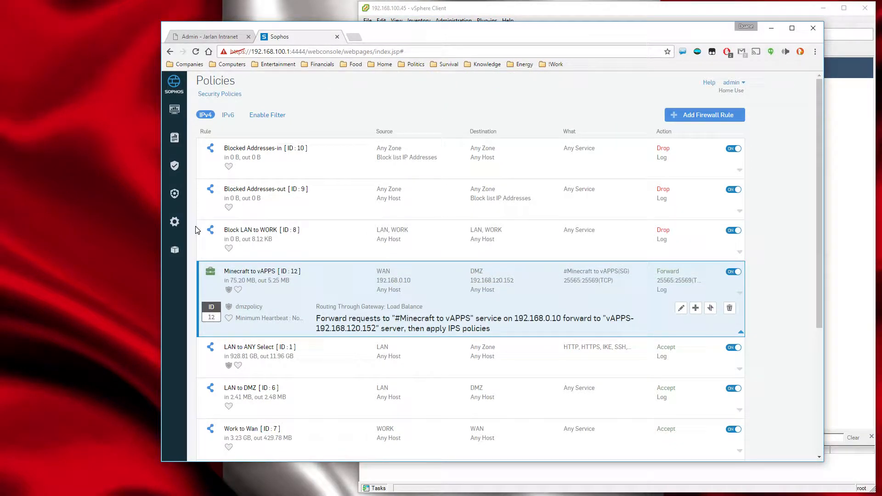
{"action": "left_click_drag", "start_coordinate": [200, 287], "coordinate": [199, 211]}
{"action": "left_click", "coordinate": [468, 277]}
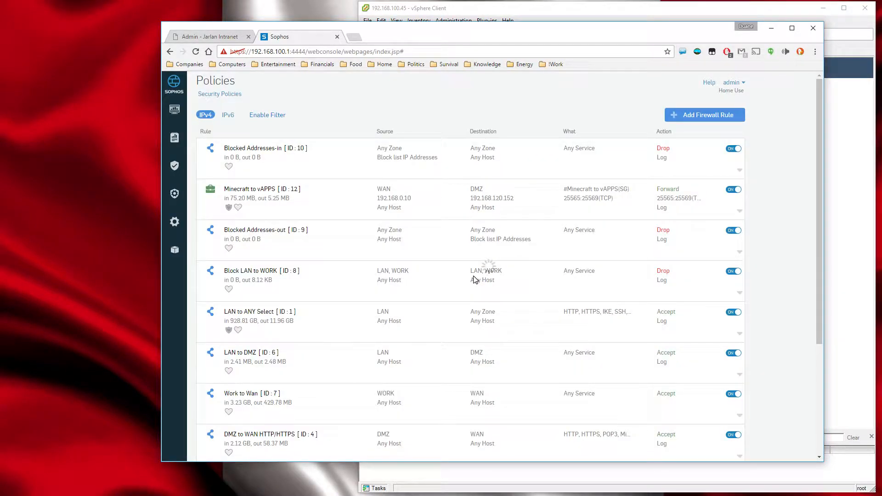
Move the Minecraft to vAPPS rule between Blocked Addresses-out and Block LAN to WORK, confirming the new order.
{"action": "left_click", "coordinate": [573, 206]}
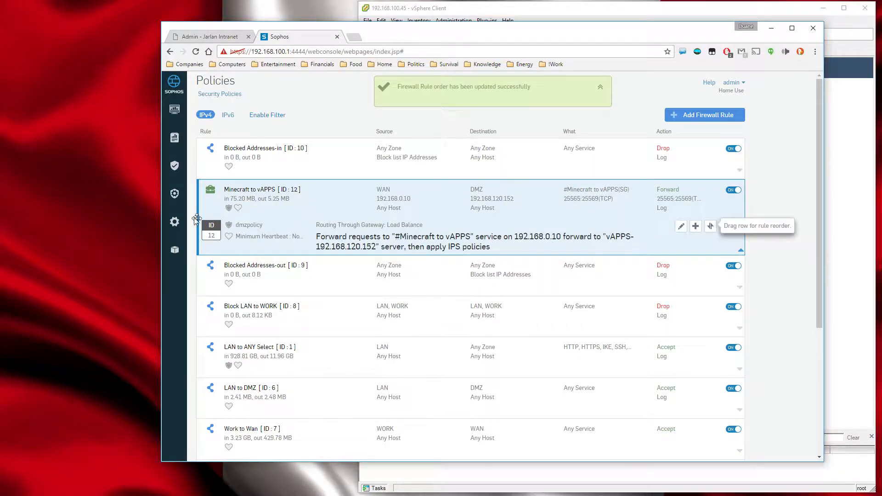
{"action": "left_click_drag", "start_coordinate": [198, 206], "coordinate": [198, 278]}
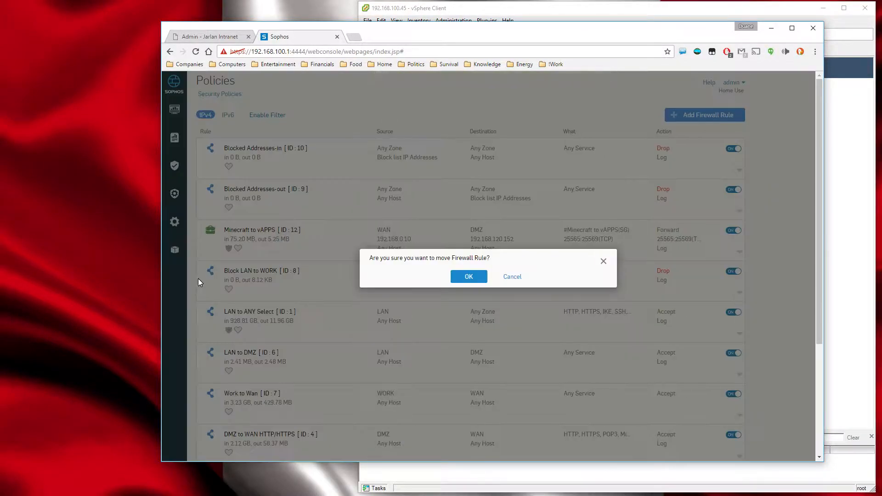
{"action": "left_click", "coordinate": [463, 277]}
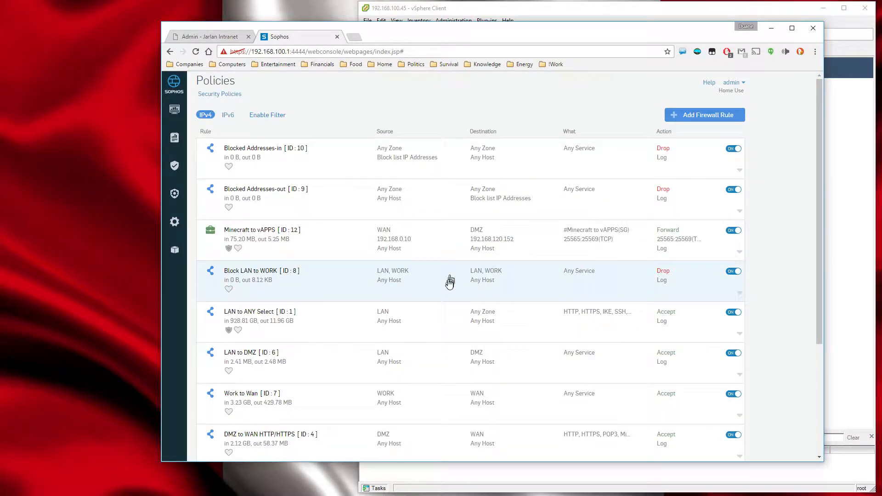
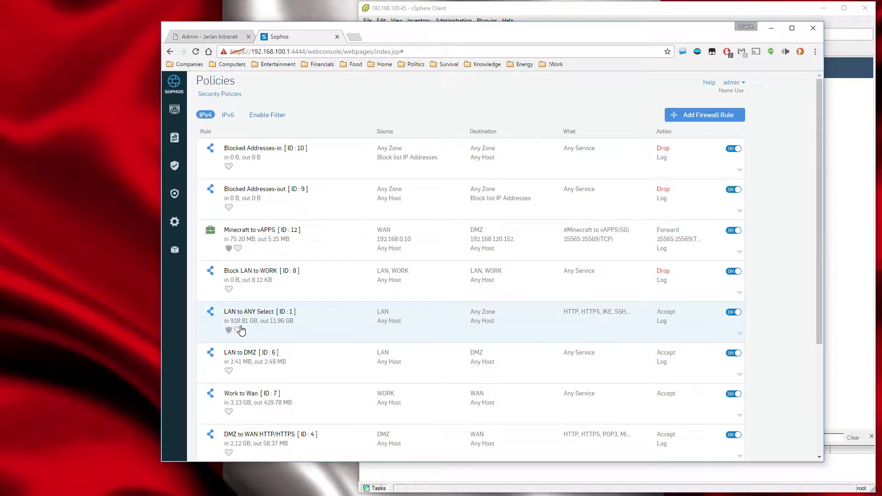
Examine the LAN to ANY Select rule's source zone, allowed services, destination, action and routing, and leave without saving.
{"action": "left_click", "coordinate": [740, 334]}
{"action": "left_click", "coordinate": [684, 351]}
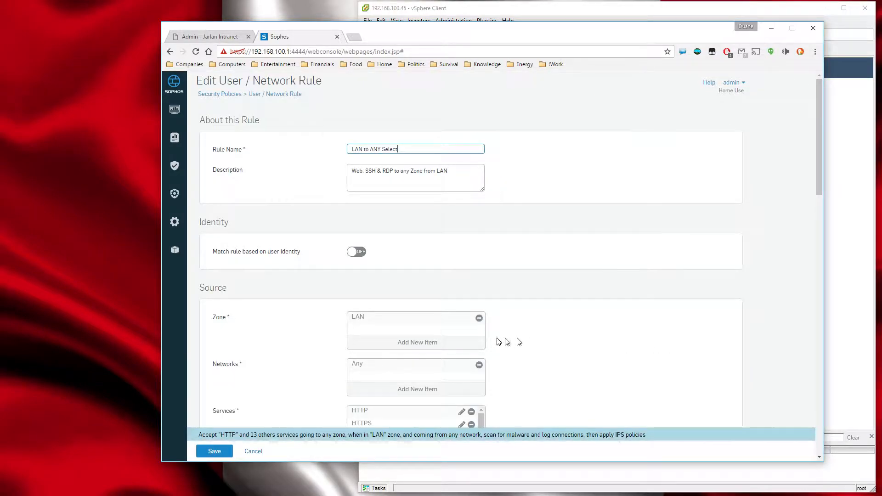
{"action": "scroll", "coordinate": [506, 343], "scroll_direction": "down", "scroll_amount": 5}
{"action": "left_click_drag", "start_coordinate": [481, 183], "coordinate": [489, 234]}
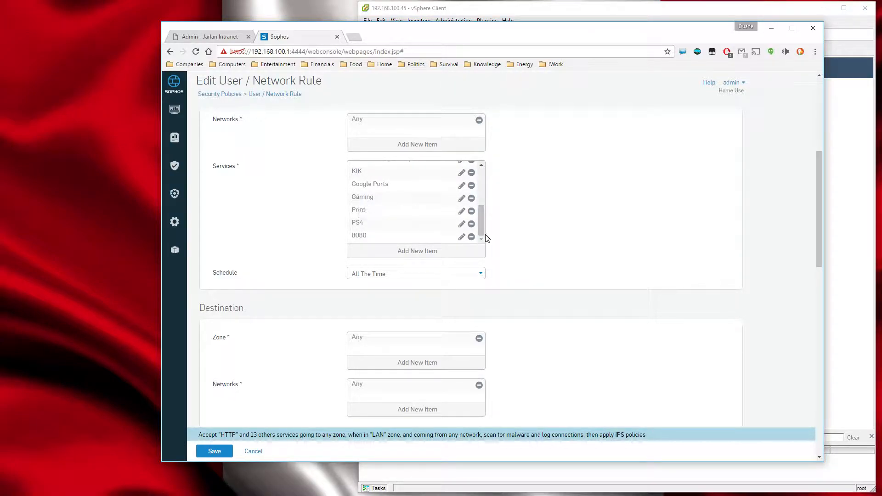
{"action": "left_click_drag", "start_coordinate": [480, 233], "coordinate": [484, 193]}
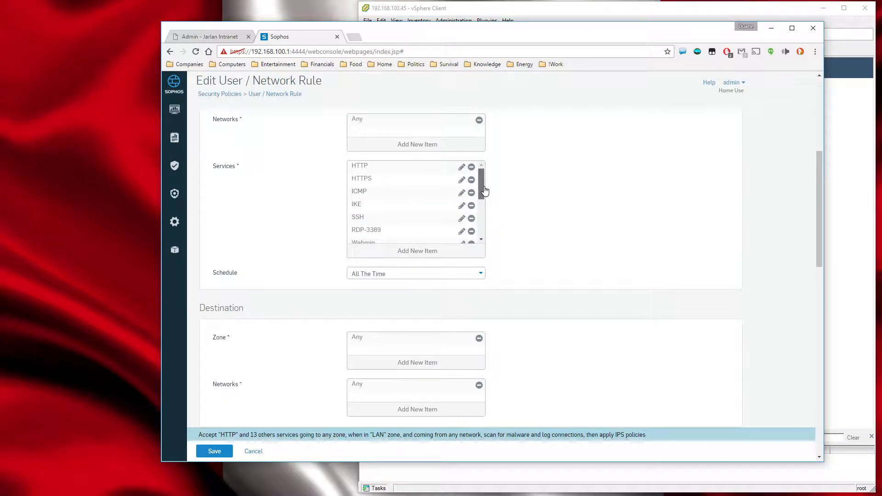
{"action": "left_click_drag", "start_coordinate": [485, 191], "coordinate": [488, 222]}
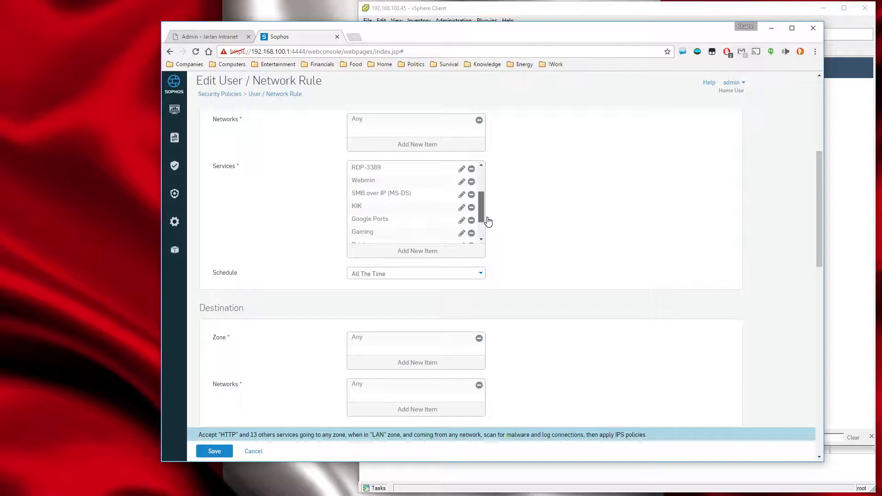
{"action": "left_click_drag", "start_coordinate": [488, 218], "coordinate": [493, 236]}
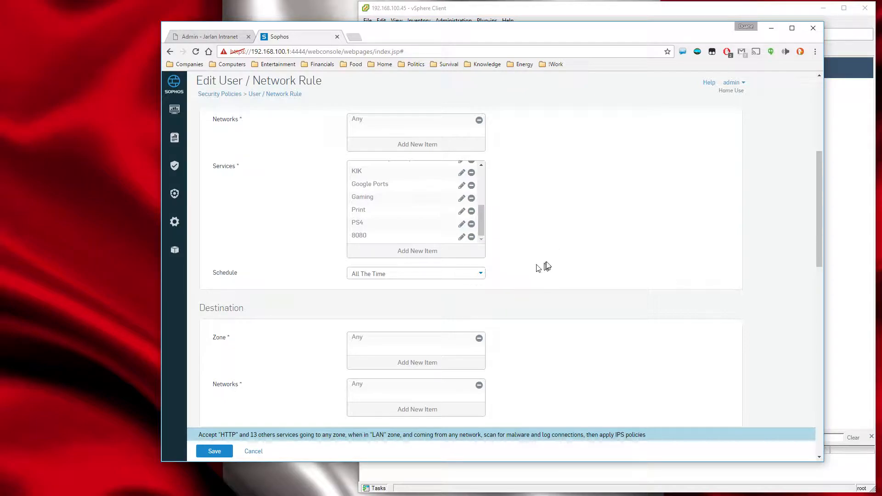
{"action": "scroll", "coordinate": [549, 258], "scroll_direction": "up", "scroll_amount": 3}
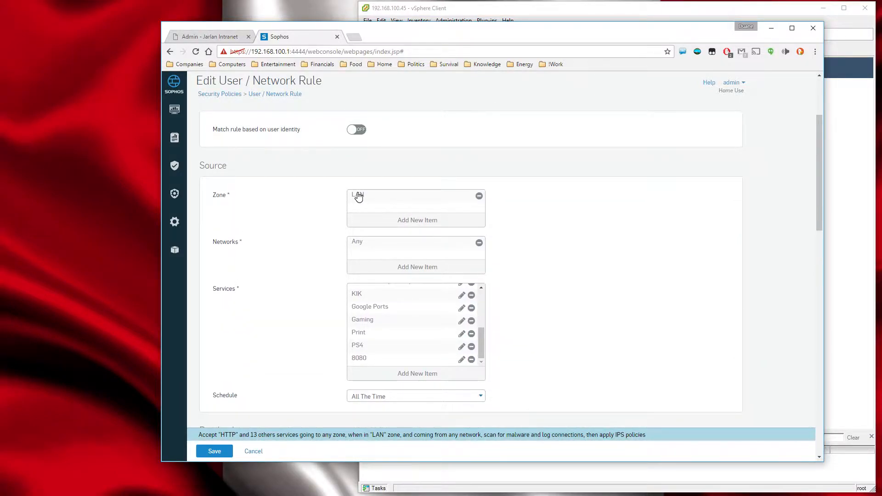
{"action": "scroll", "coordinate": [552, 256], "scroll_direction": "down", "scroll_amount": 5}
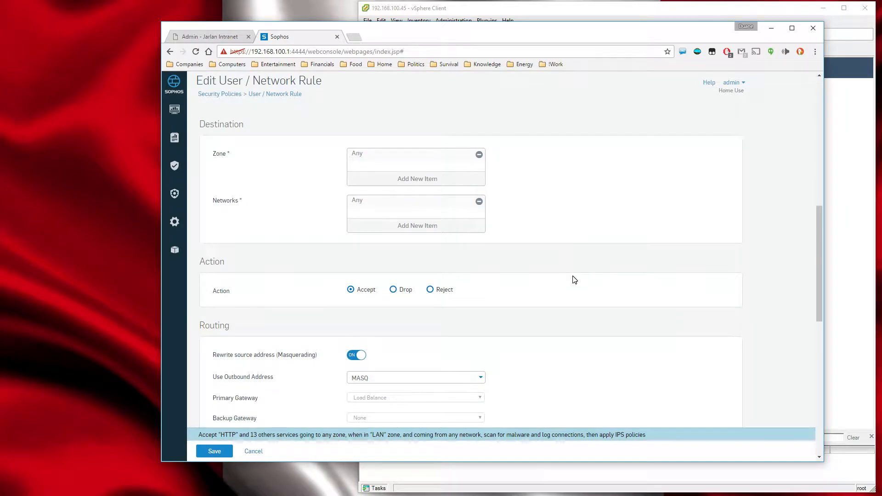
{"action": "left_click", "coordinate": [252, 451]}
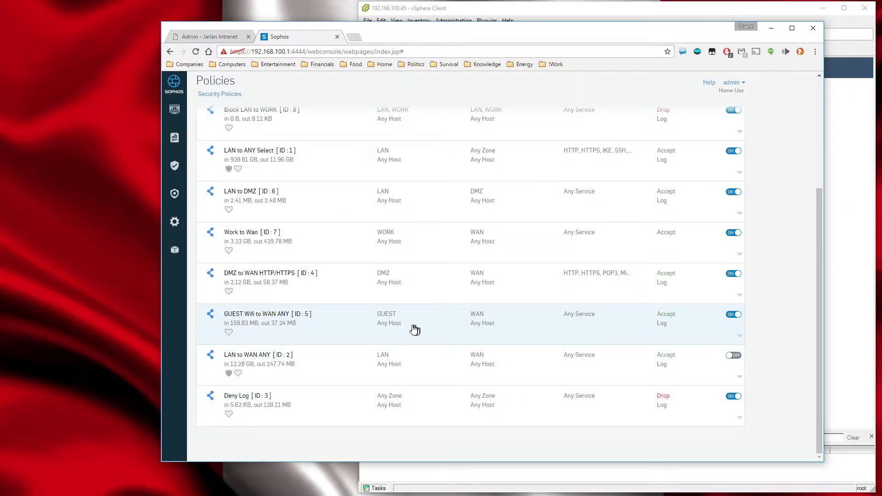
Review the expanded summary of the Minecraft to vAPPS rule alongside the rules below it, and collapse it again.
{"action": "scroll", "coordinate": [411, 329], "scroll_direction": "up", "scroll_amount": 4}
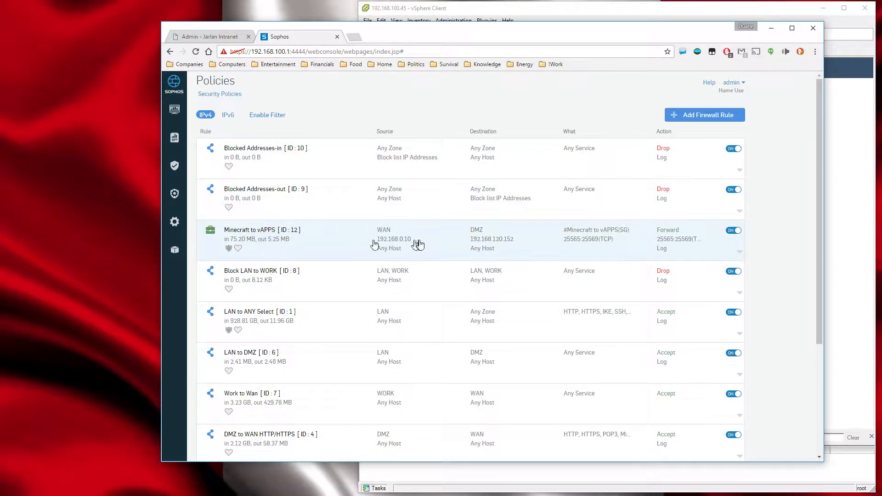
{"action": "left_click", "coordinate": [738, 252]}
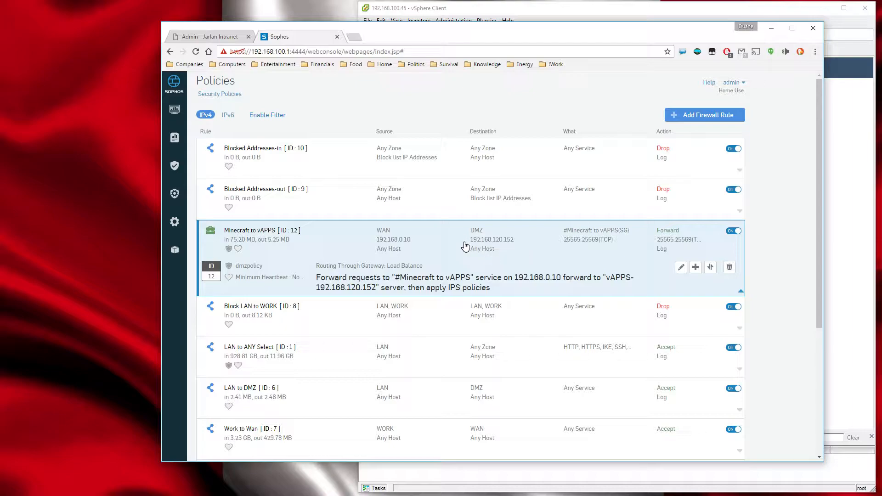
{"action": "scroll", "coordinate": [457, 253], "scroll_direction": "down", "scroll_amount": 3}
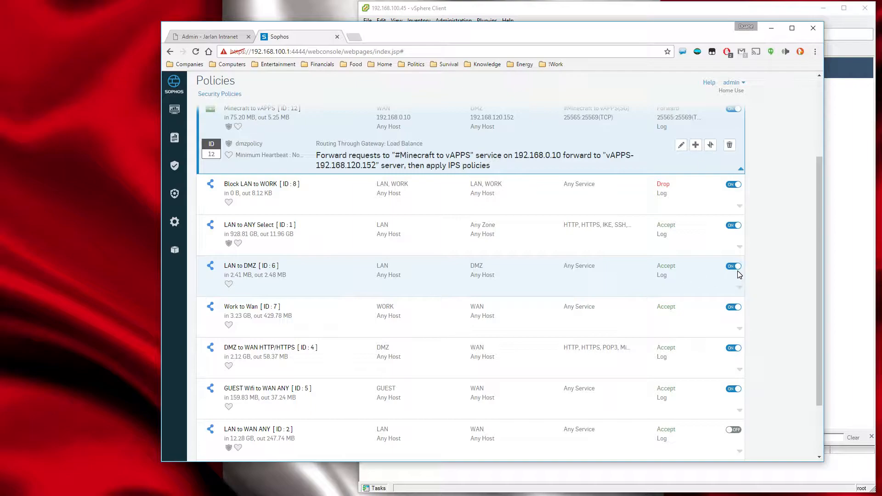
{"action": "scroll", "coordinate": [356, 312], "scroll_direction": "down", "scroll_amount": 1}
{"action": "scroll", "coordinate": [356, 312], "scroll_direction": "down", "scroll_amount": 1}
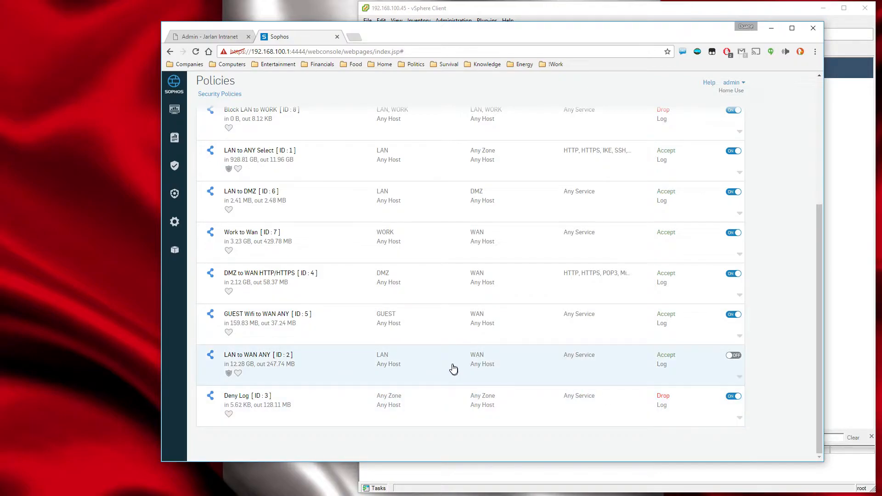
{"action": "scroll", "coordinate": [450, 366], "scroll_direction": "up", "scroll_amount": 4}
{"action": "scroll", "coordinate": [453, 363], "scroll_direction": "up", "scroll_amount": 1}
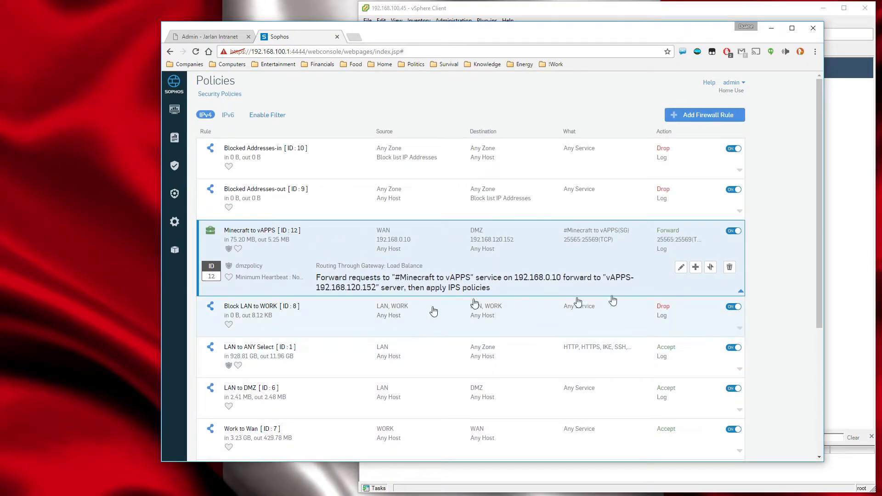
{"action": "left_click", "coordinate": [740, 293]}
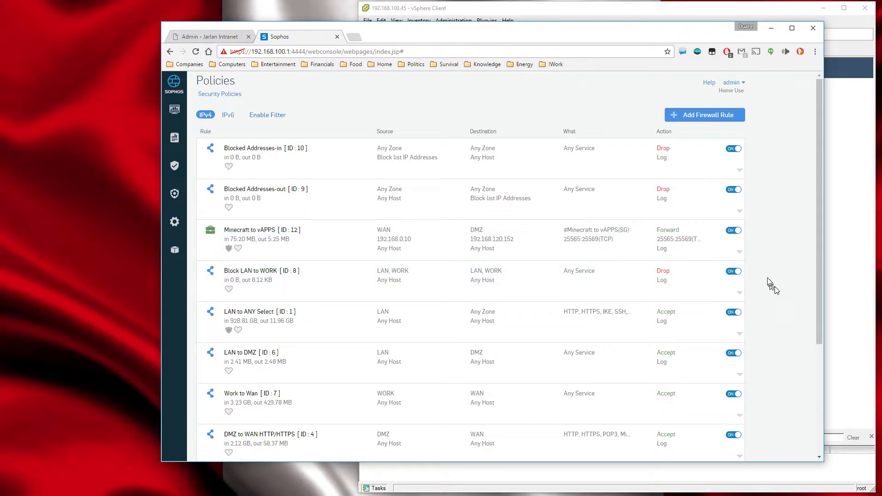
Examine the order, zones, services, actions and on/off states of all security policies, from Blocked Addresses-in down to Deny Log.
{"action": "scroll", "coordinate": [762, 397], "scroll_direction": "down", "scroll_amount": 3}
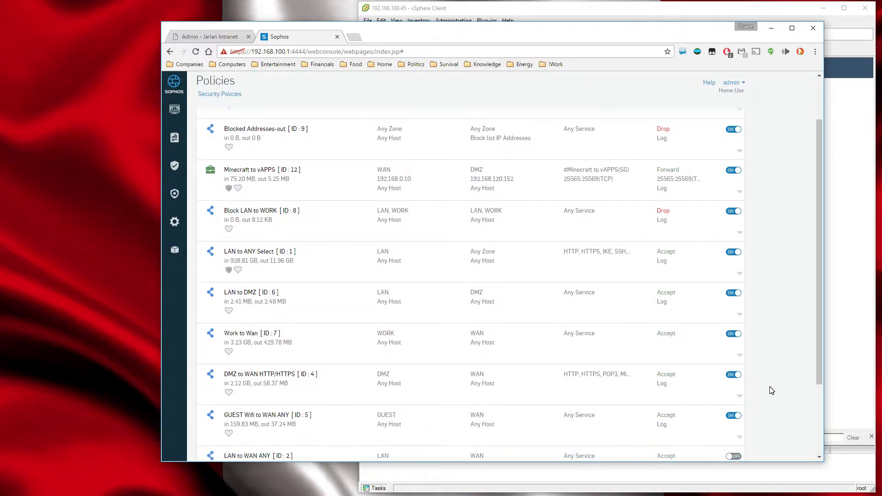
{"action": "scroll", "coordinate": [771, 387], "scroll_direction": "down", "scroll_amount": 1}
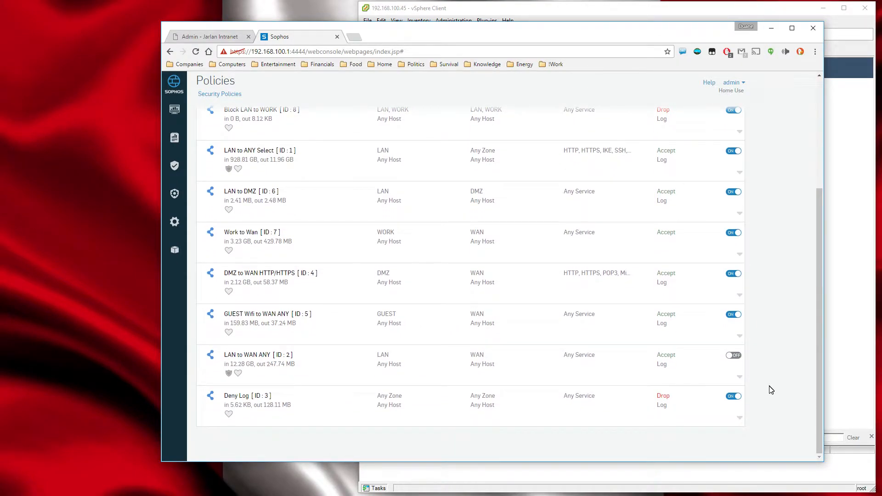
{"action": "scroll", "coordinate": [771, 389], "scroll_direction": "up", "scroll_amount": 4}
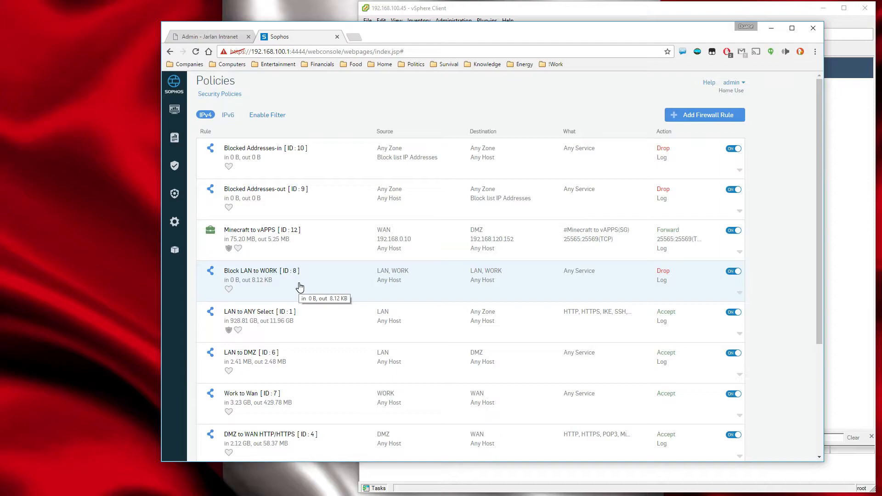
{"action": "scroll", "coordinate": [300, 287], "scroll_direction": "down", "scroll_amount": 1}
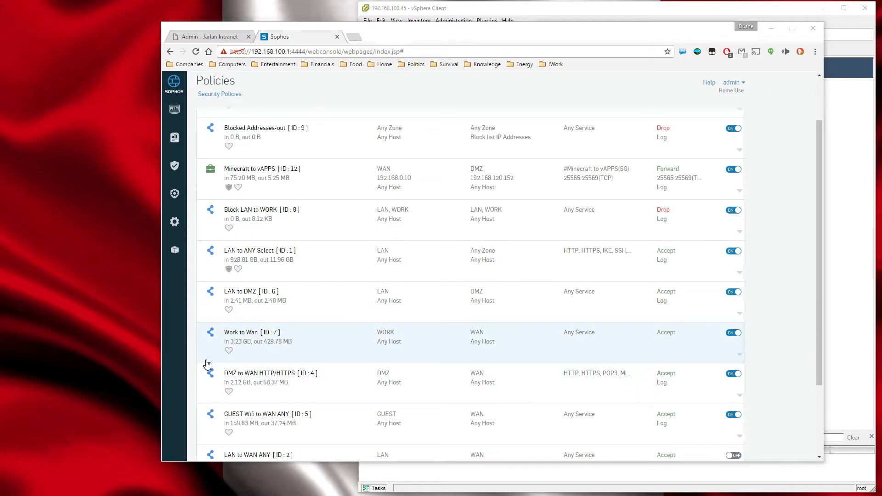
{"action": "scroll", "coordinate": [208, 365], "scroll_direction": "down", "scroll_amount": 1}
{"action": "scroll", "coordinate": [208, 364], "scroll_direction": "down", "scroll_amount": 1}
{"action": "scroll", "coordinate": [209, 365], "scroll_direction": "up", "scroll_amount": 4}
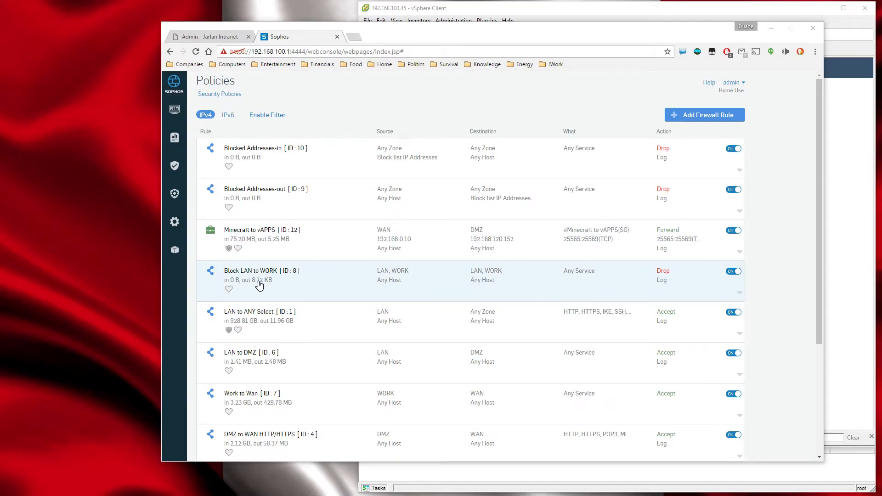
{"action": "scroll", "coordinate": [271, 390], "scroll_direction": "down", "scroll_amount": 2}
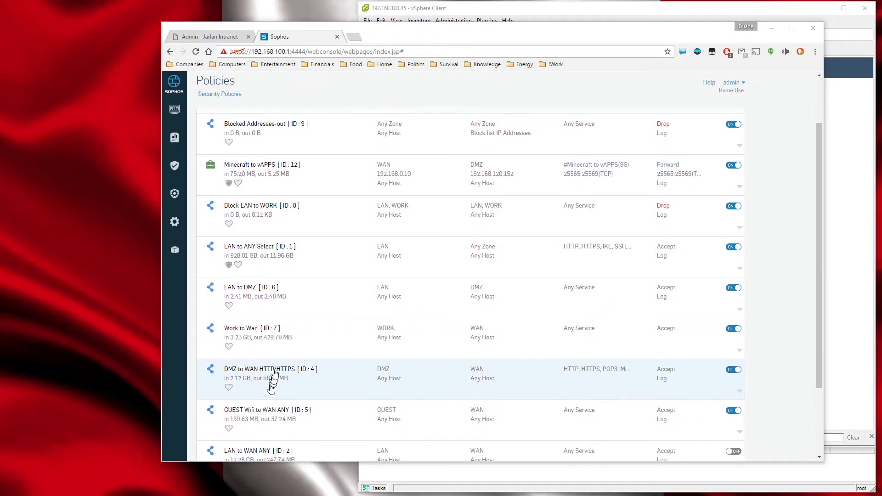
{"action": "scroll", "coordinate": [272, 384], "scroll_direction": "down", "scroll_amount": 2}
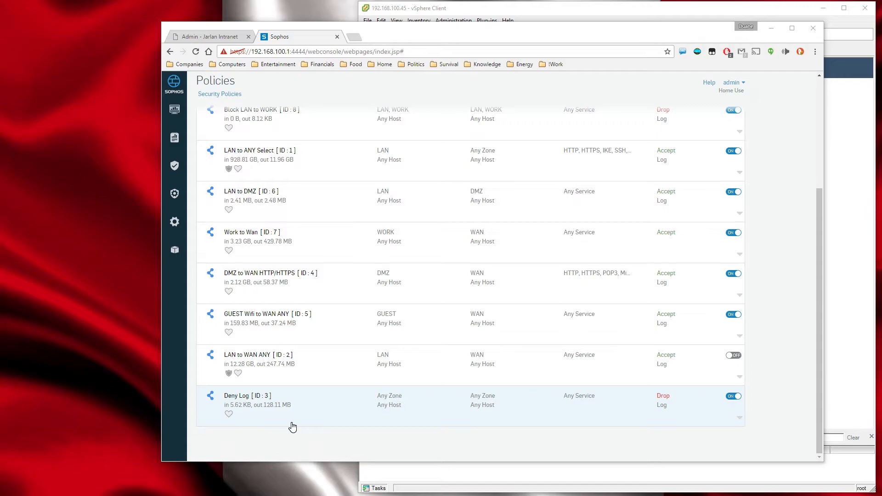
{"action": "scroll", "coordinate": [293, 427], "scroll_direction": "up", "scroll_amount": 3}
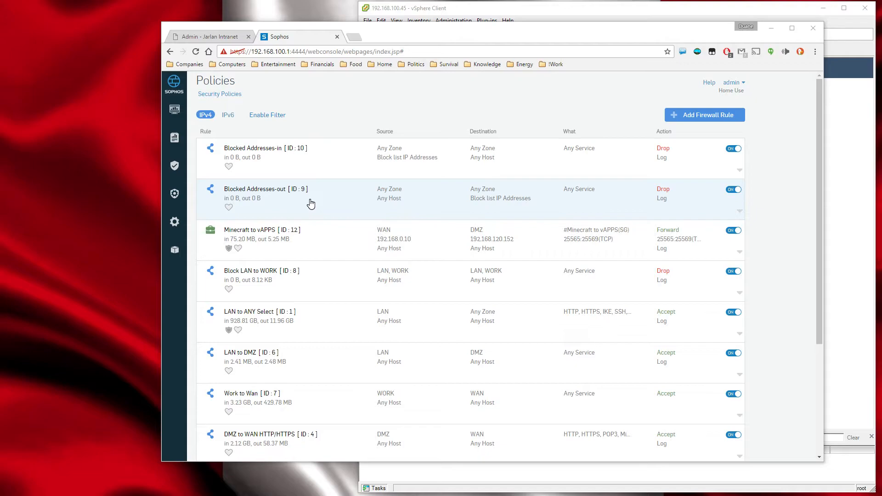
{"action": "scroll", "coordinate": [310, 203], "scroll_direction": "down", "scroll_amount": 3}
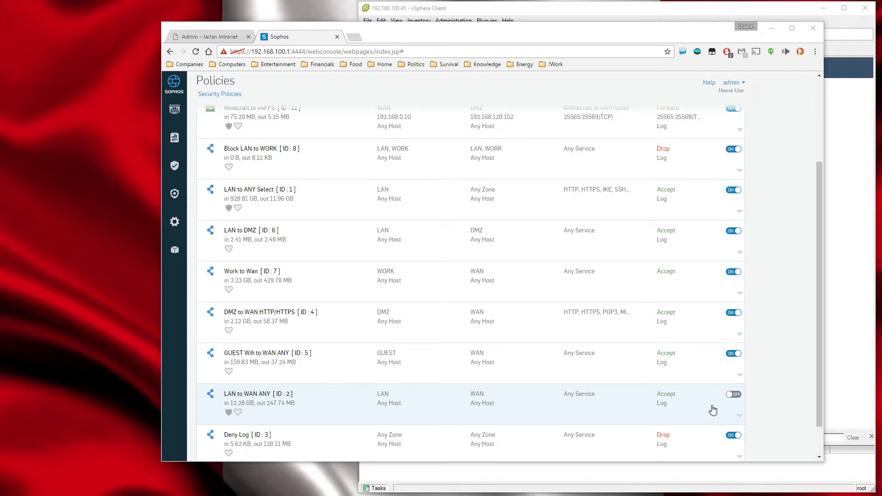
{"action": "scroll", "coordinate": [585, 399], "scroll_direction": "up", "scroll_amount": 1}
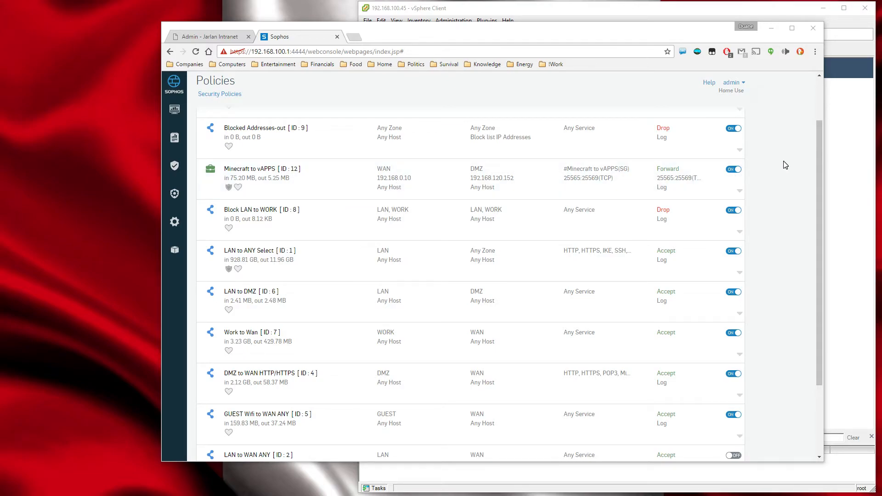
{"action": "scroll", "coordinate": [420, 262], "scroll_direction": "down", "scroll_amount": 2}
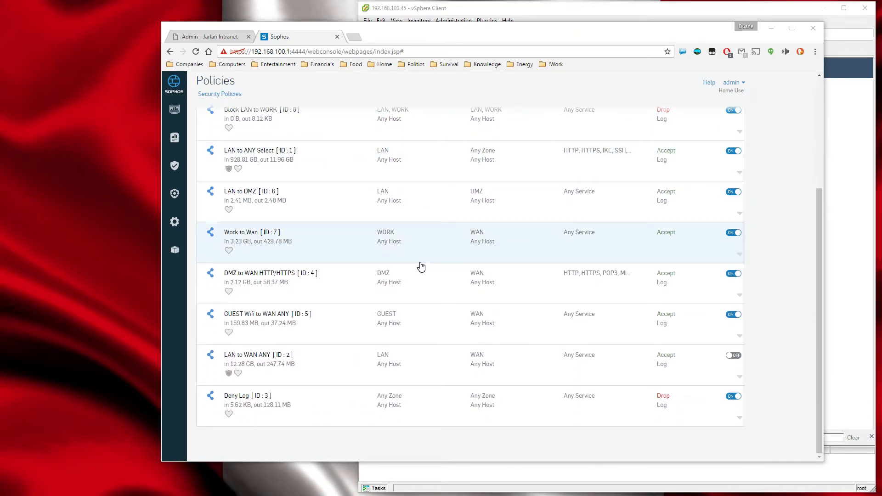
Leave the security policies and open the Network Security Control Center dashboard.
{"action": "scroll", "coordinate": [420, 262], "scroll_direction": "up", "scroll_amount": 3}
{"action": "left_click", "coordinate": [174, 109]}
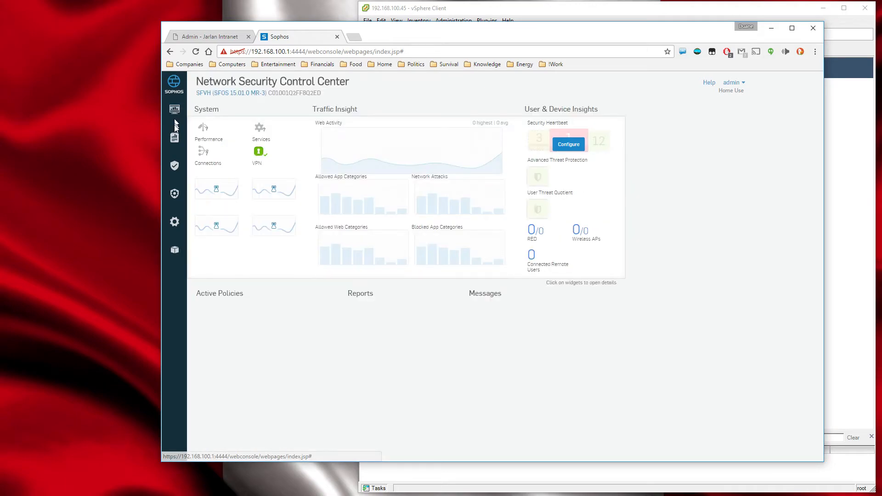